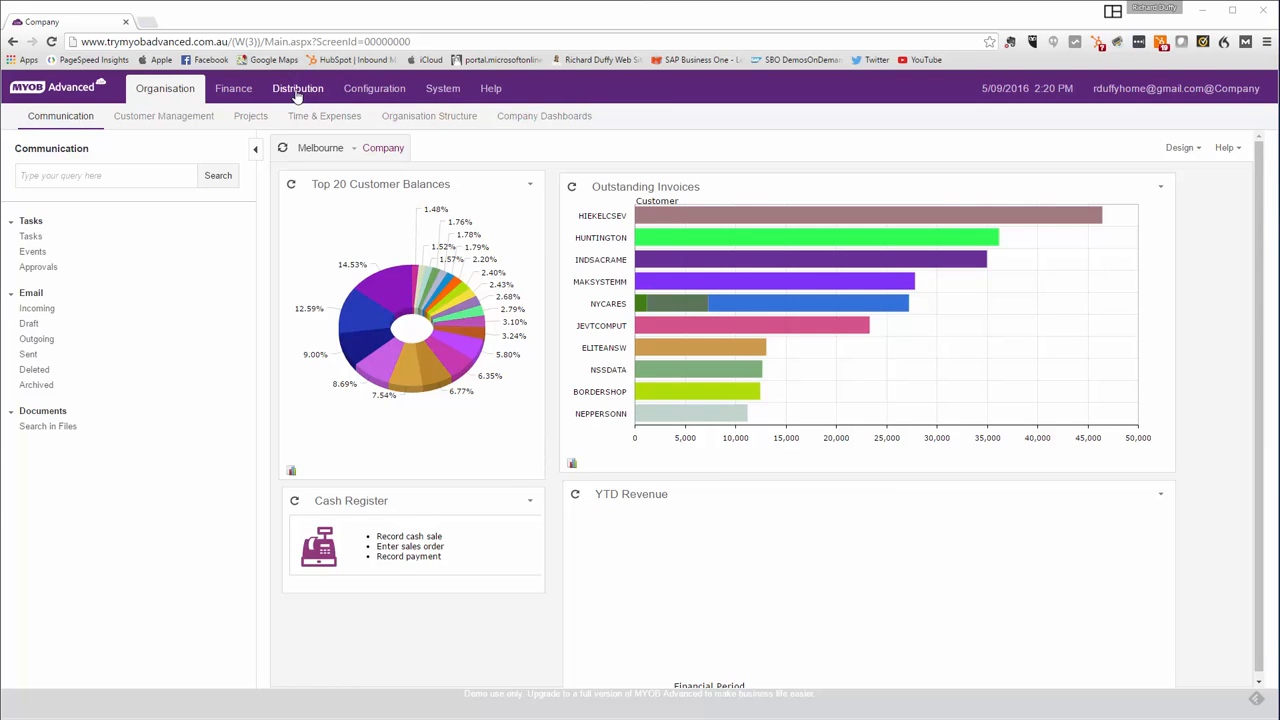
- Open Kit Specifications and select kit item 301KITSTD1 (Desktop Build v1)
click(297, 91)
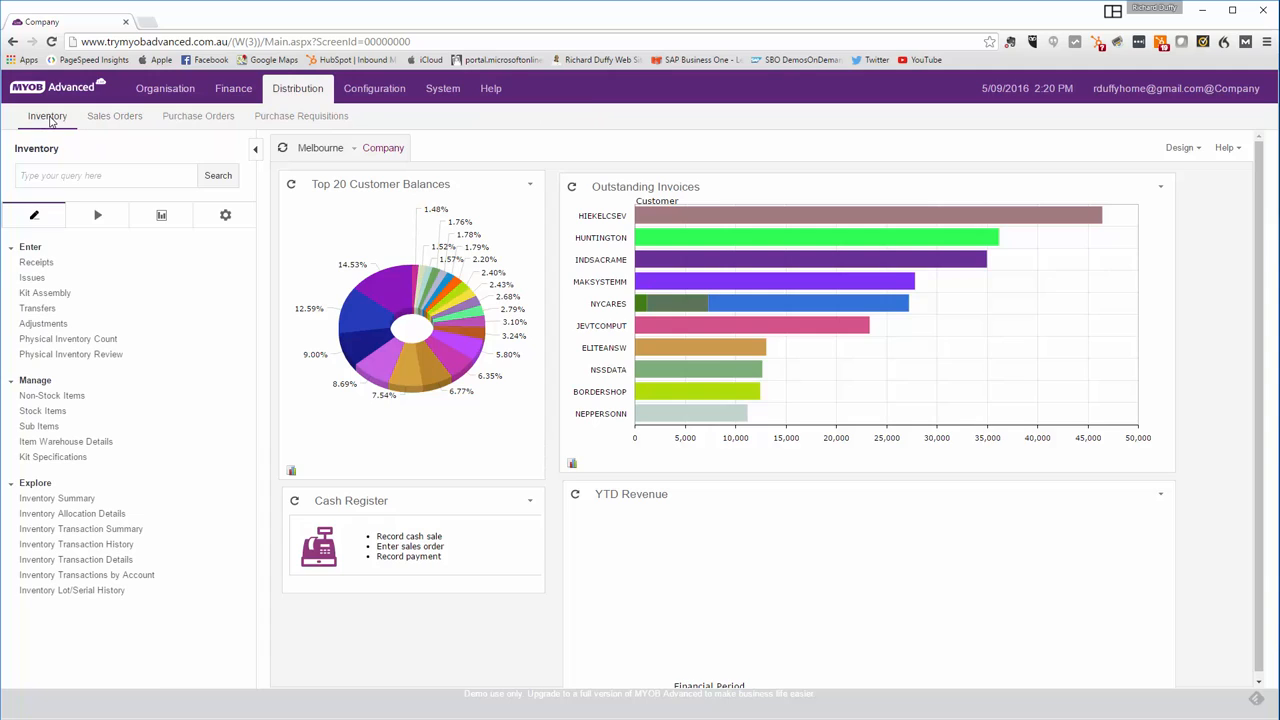
click(50, 458)
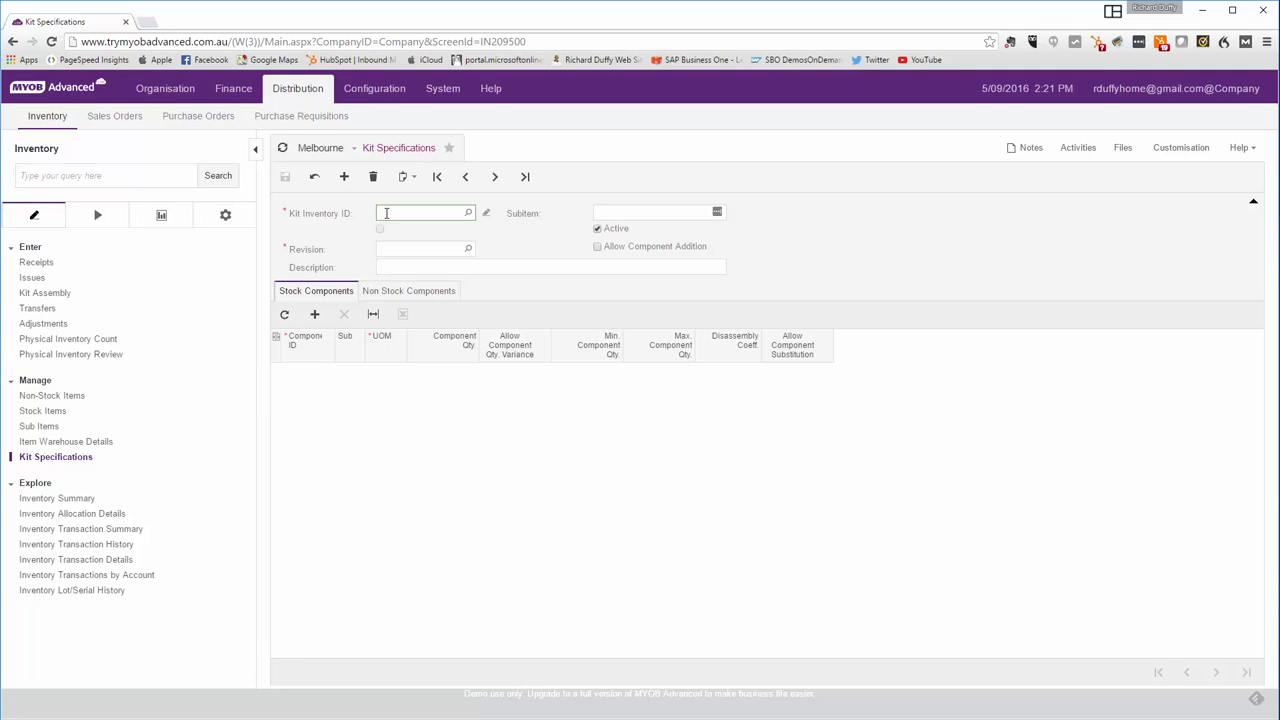
click(467, 213)
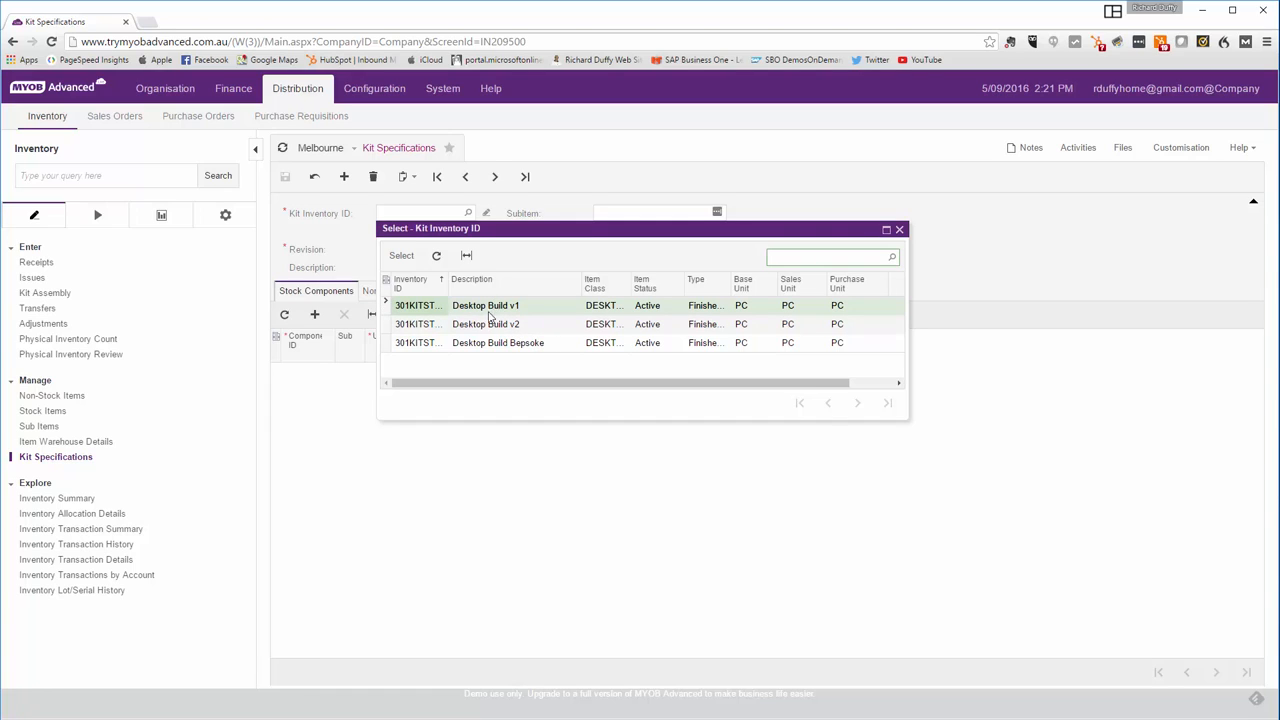
double_click(421, 308)
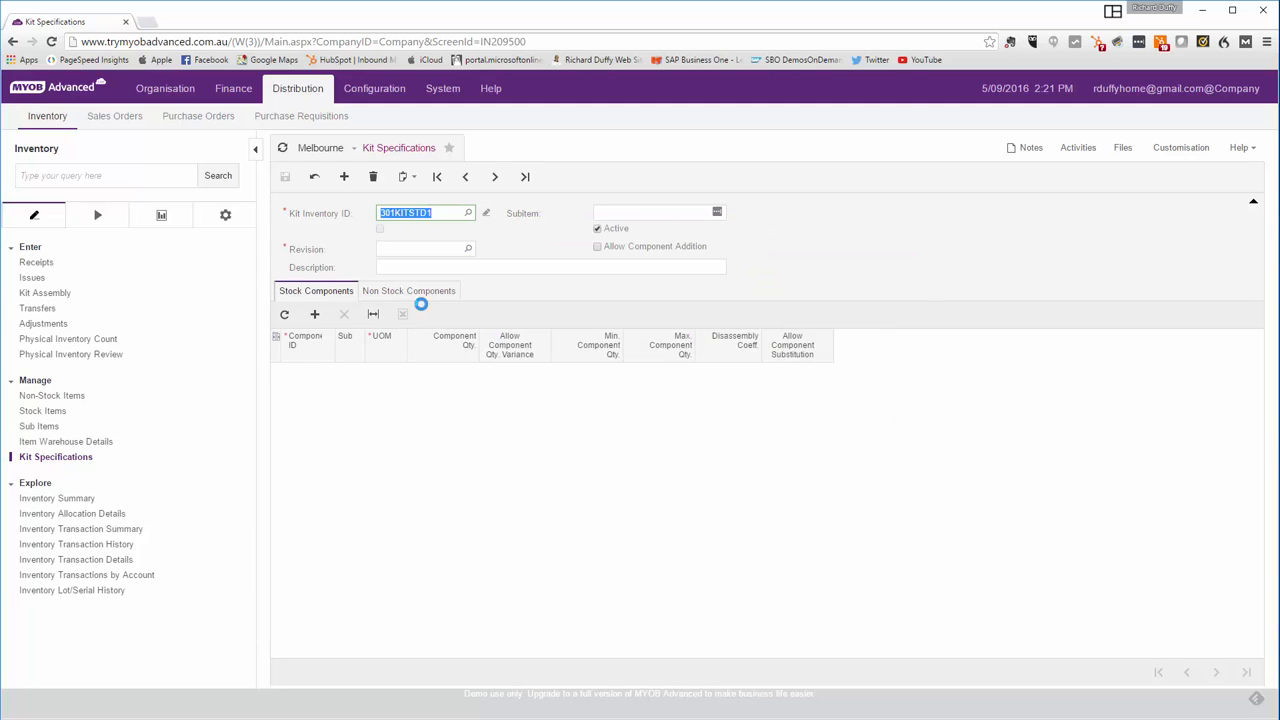
- Copy the kit ID 301KITSTD1 and look it up in Stock Items in a new browser tab
right_click(411, 213)
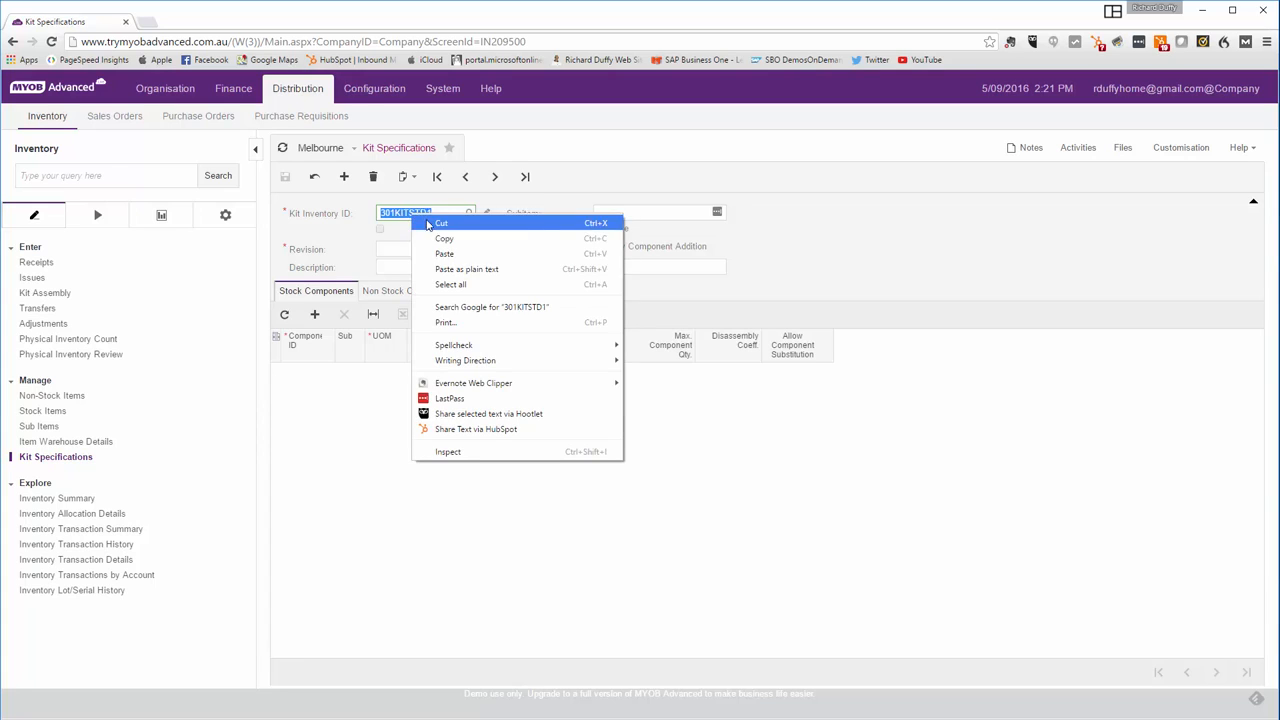
click(435, 239)
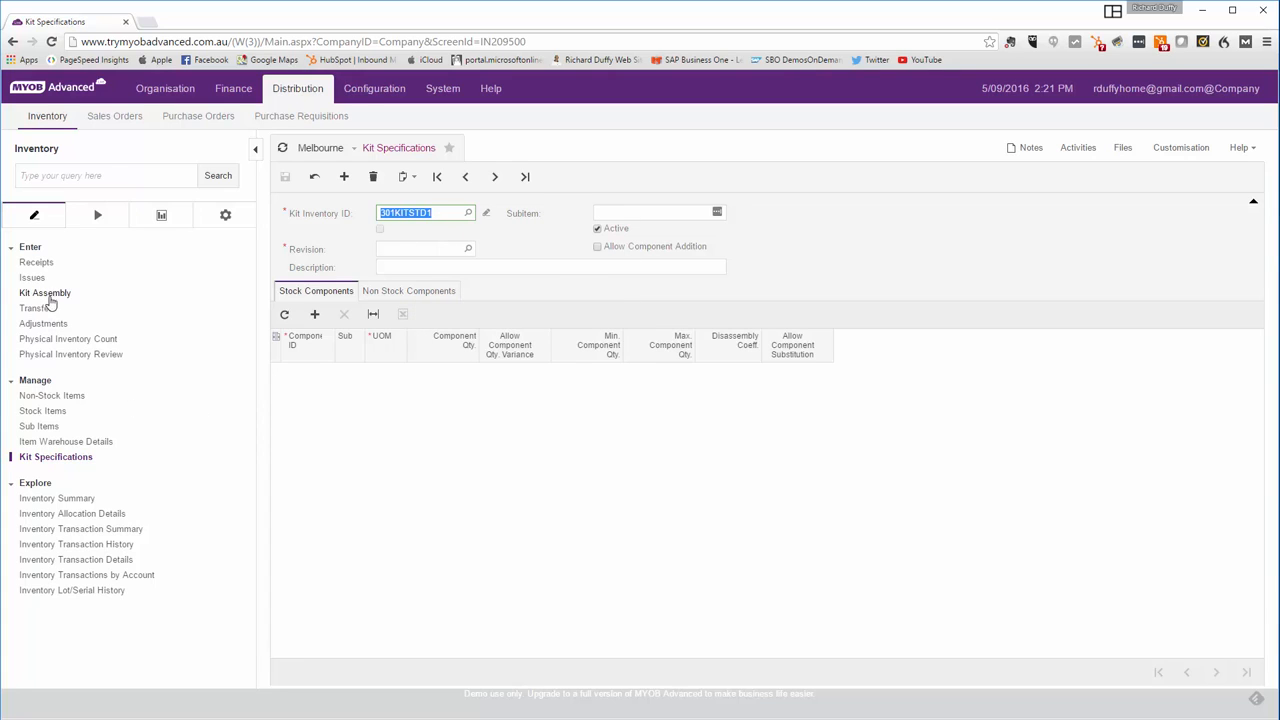
right_click(45, 418)
click(97, 441)
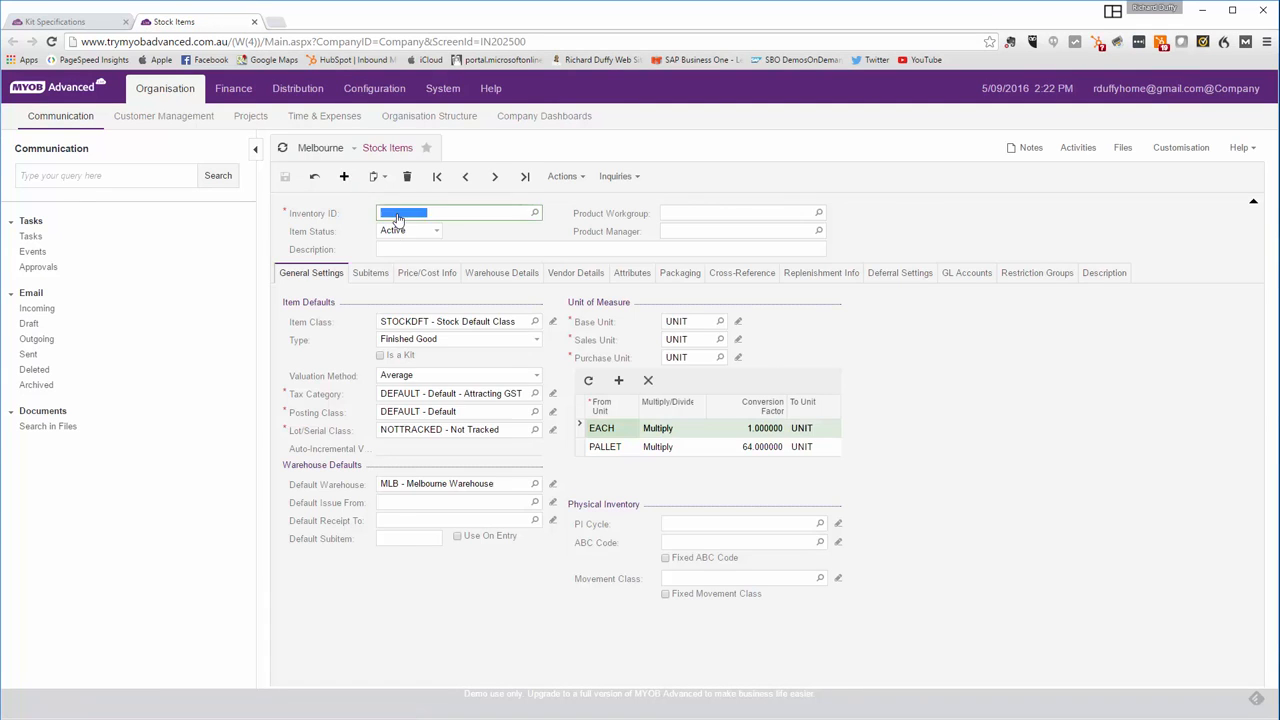
click(396, 213)
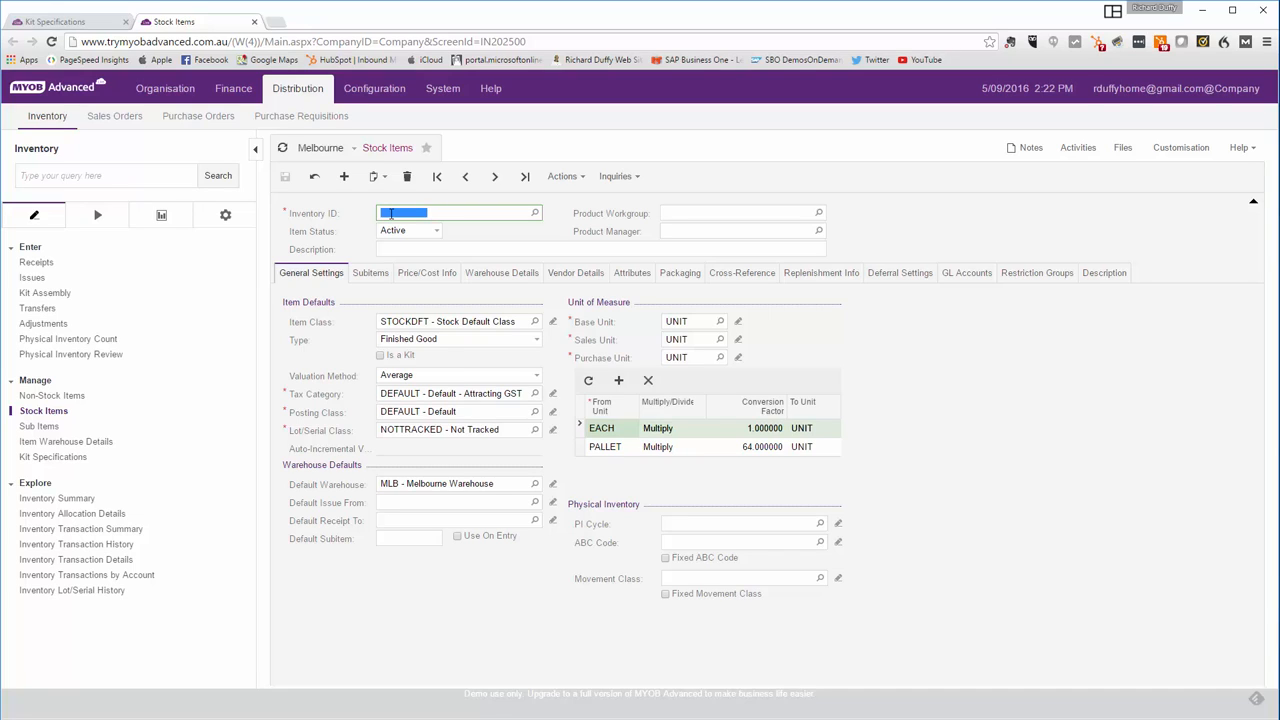
key(ctrl+v)
key(Tab)
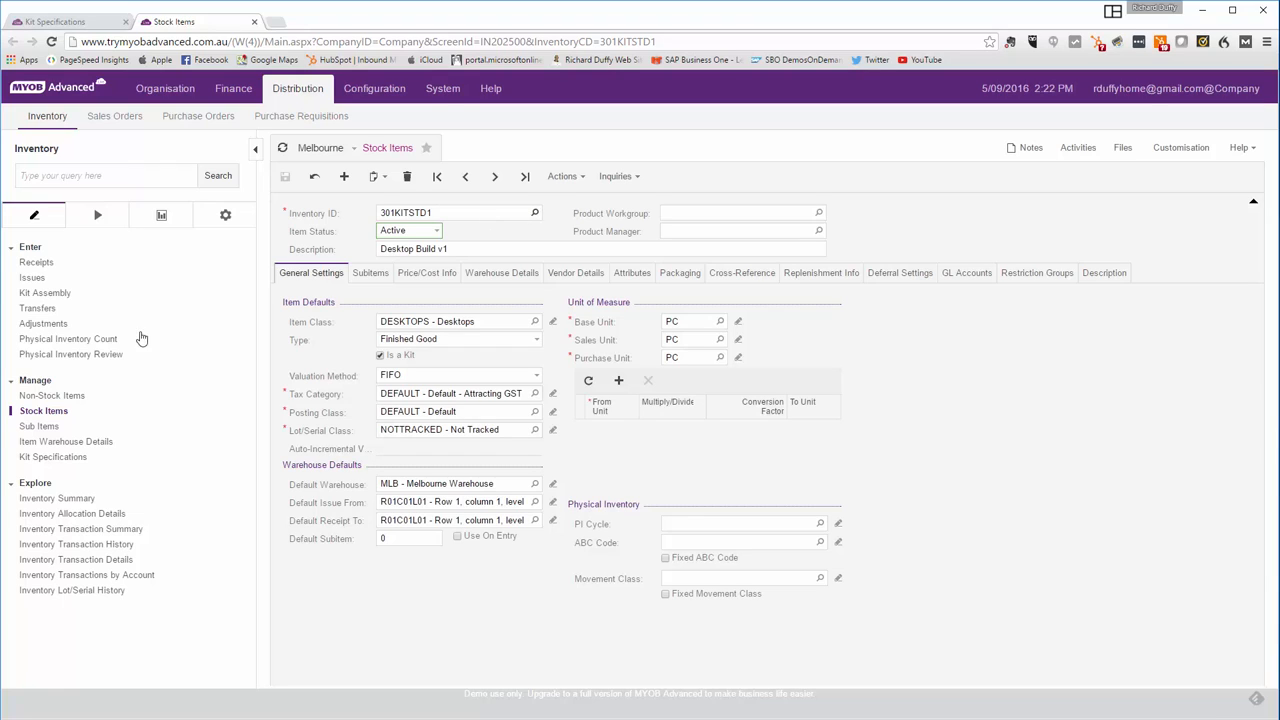
- Open non-stock item 301KITNSK1 (Gaming Pack), mark it as a kit, and save it
click(50, 397)
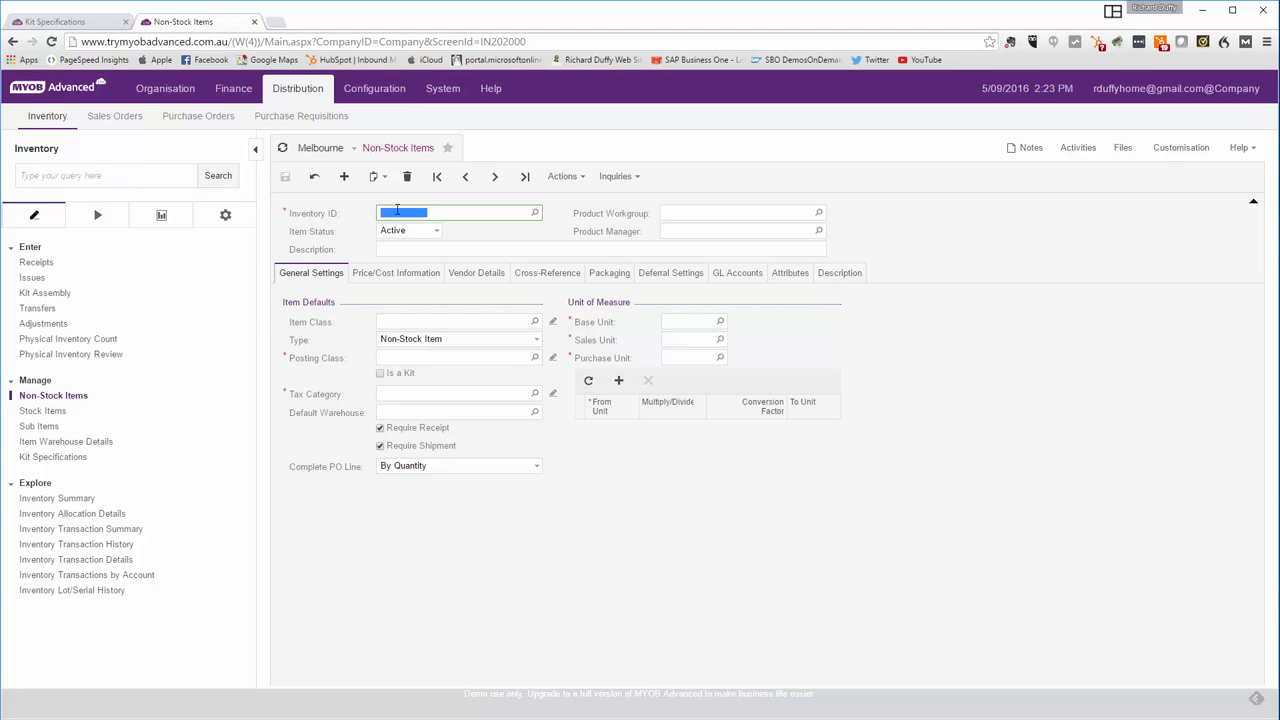
click(534, 212)
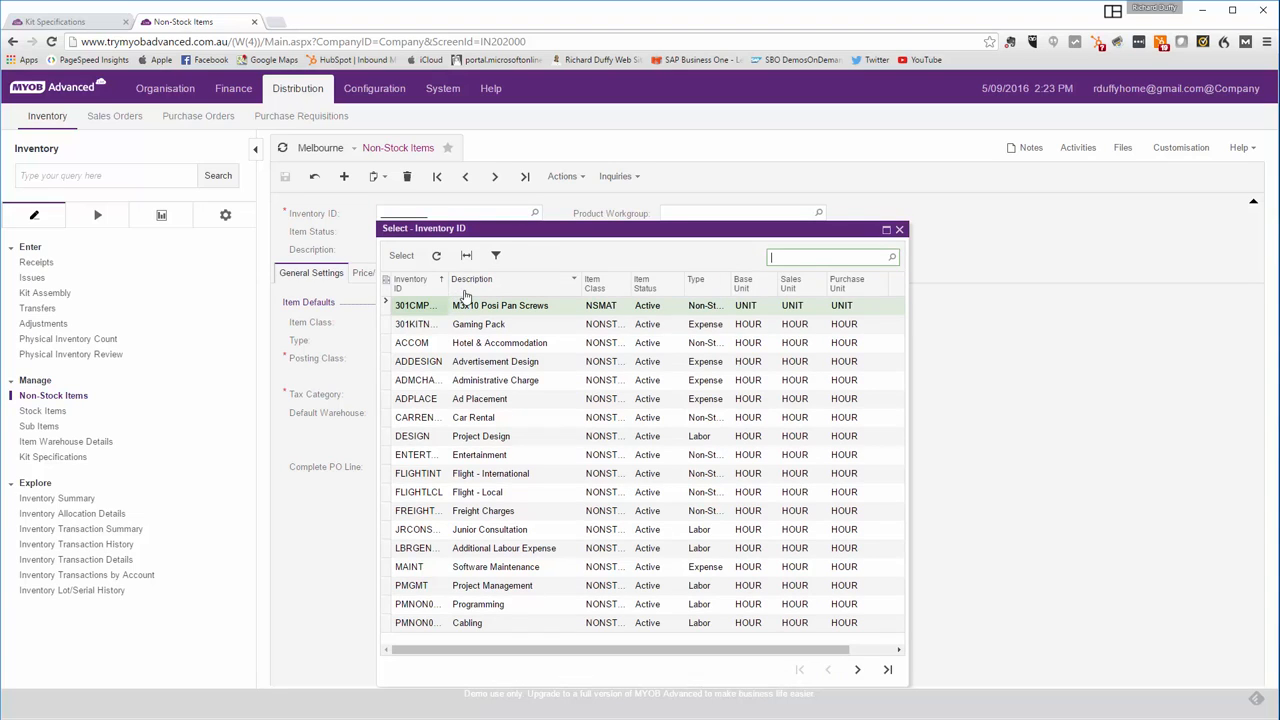
click(419, 330)
double_click(419, 330)
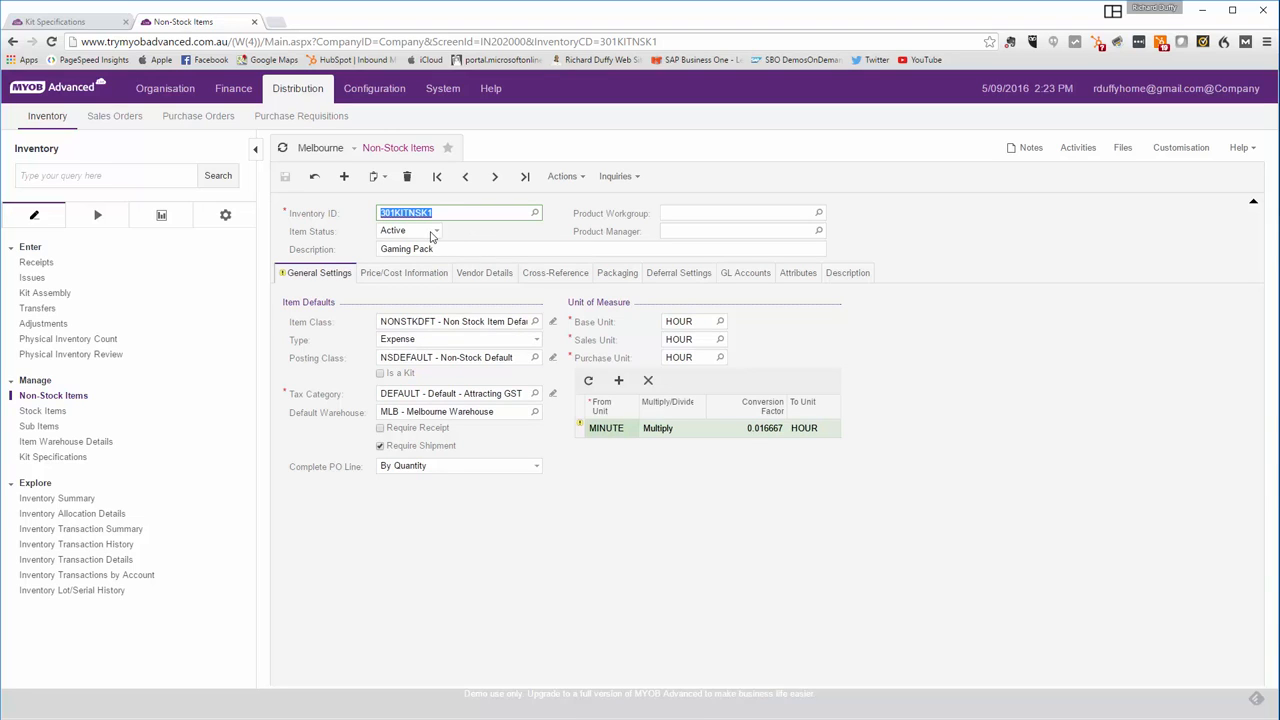
click(380, 374)
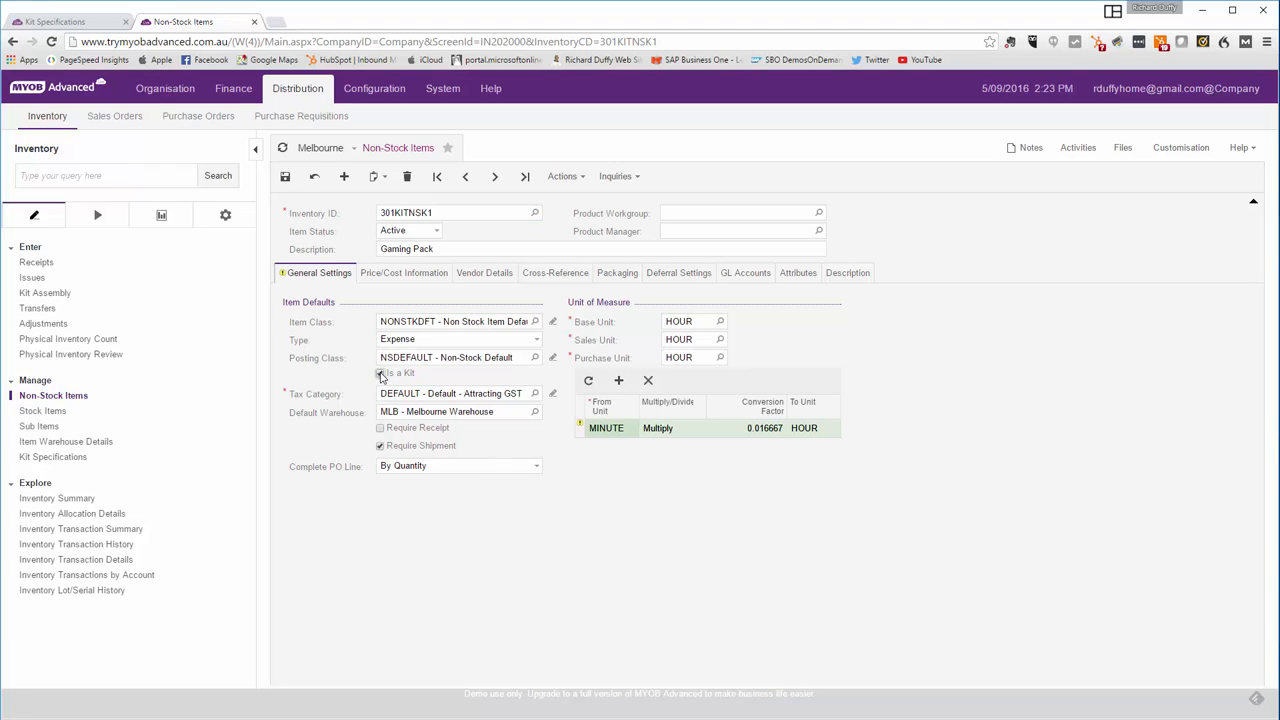
click(381, 374)
click(286, 180)
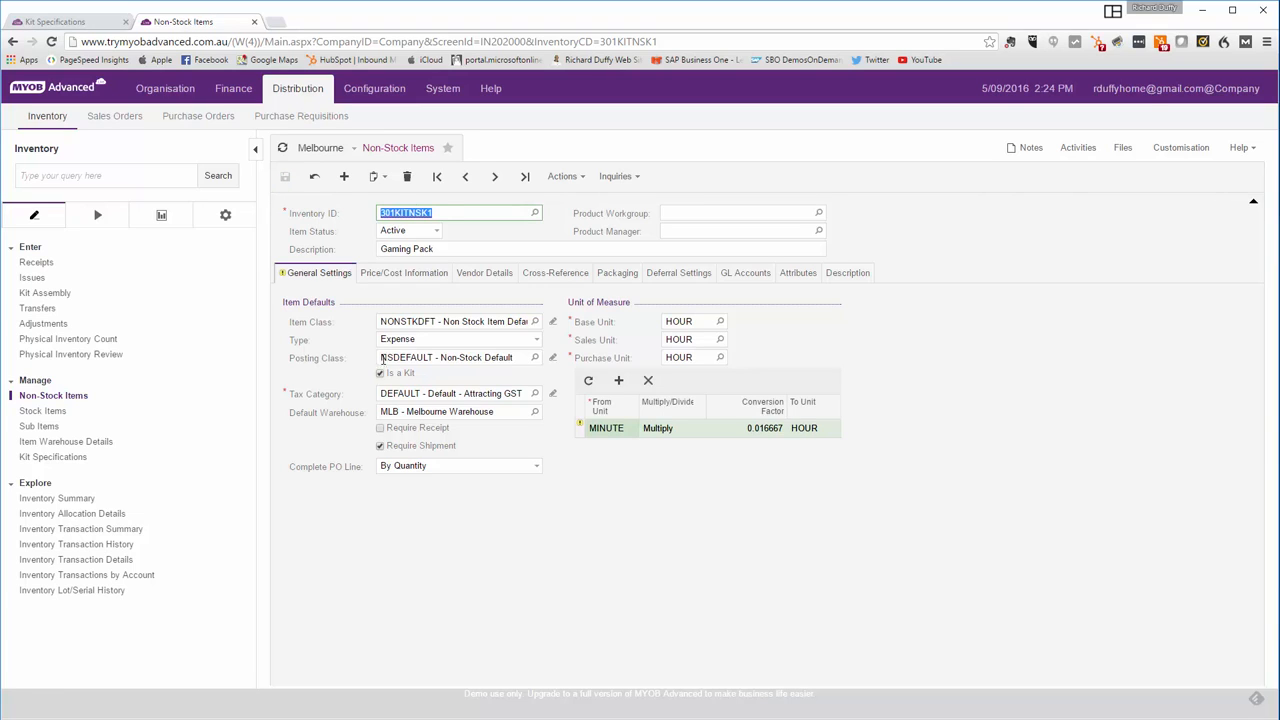
- Copy the non-stock item's ID and reselect kit 301KITSTD1 (Desktop Build v1) in Kit Specifications
right_click(406, 214)
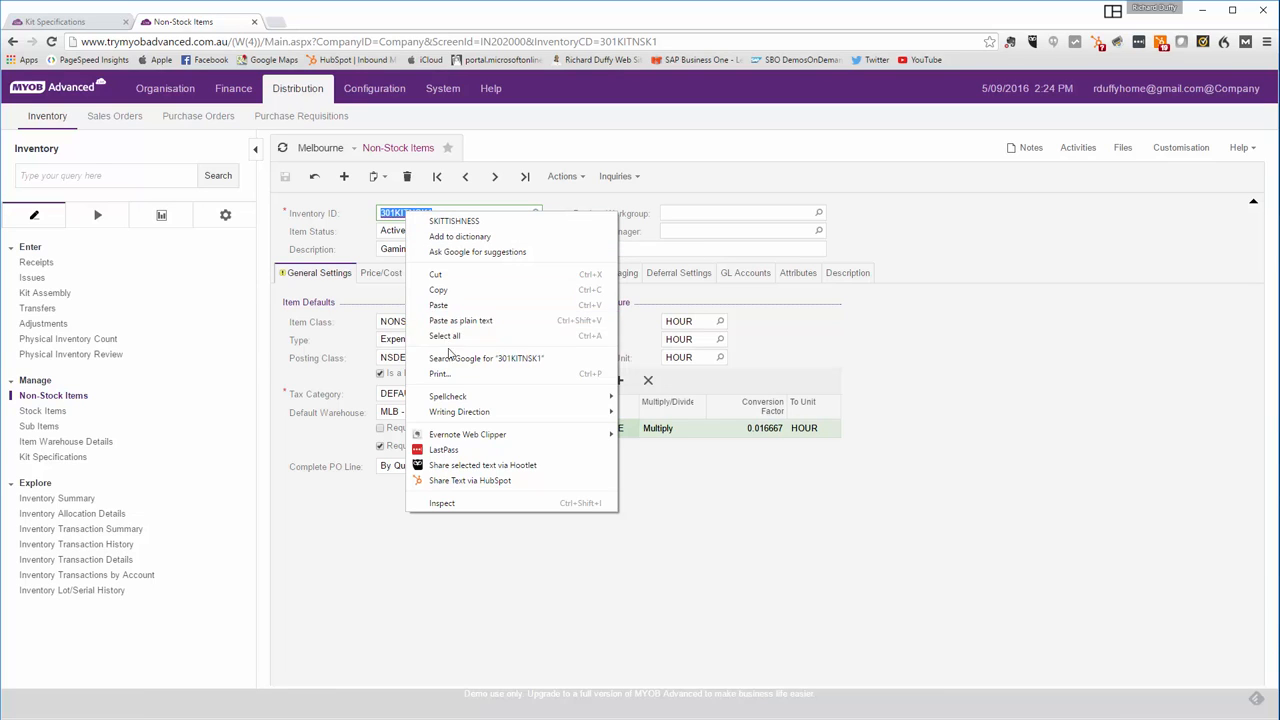
click(437, 289)
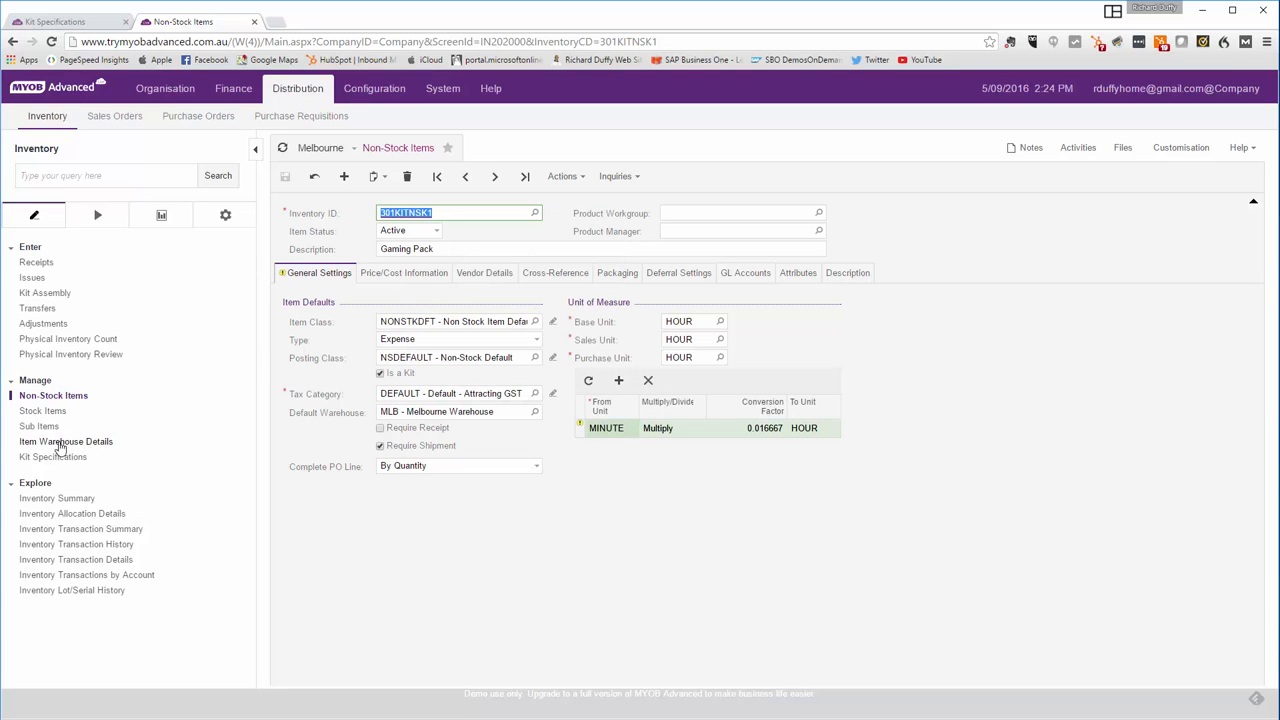
click(70, 21)
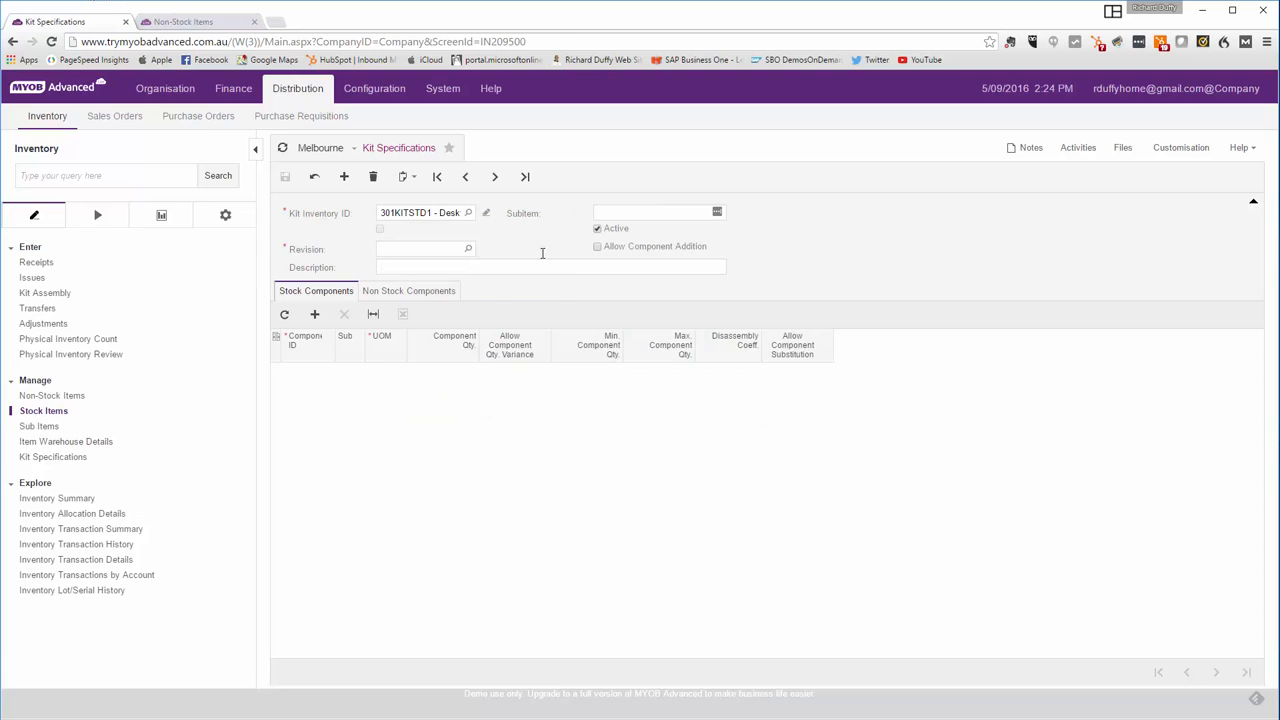
click(468, 213)
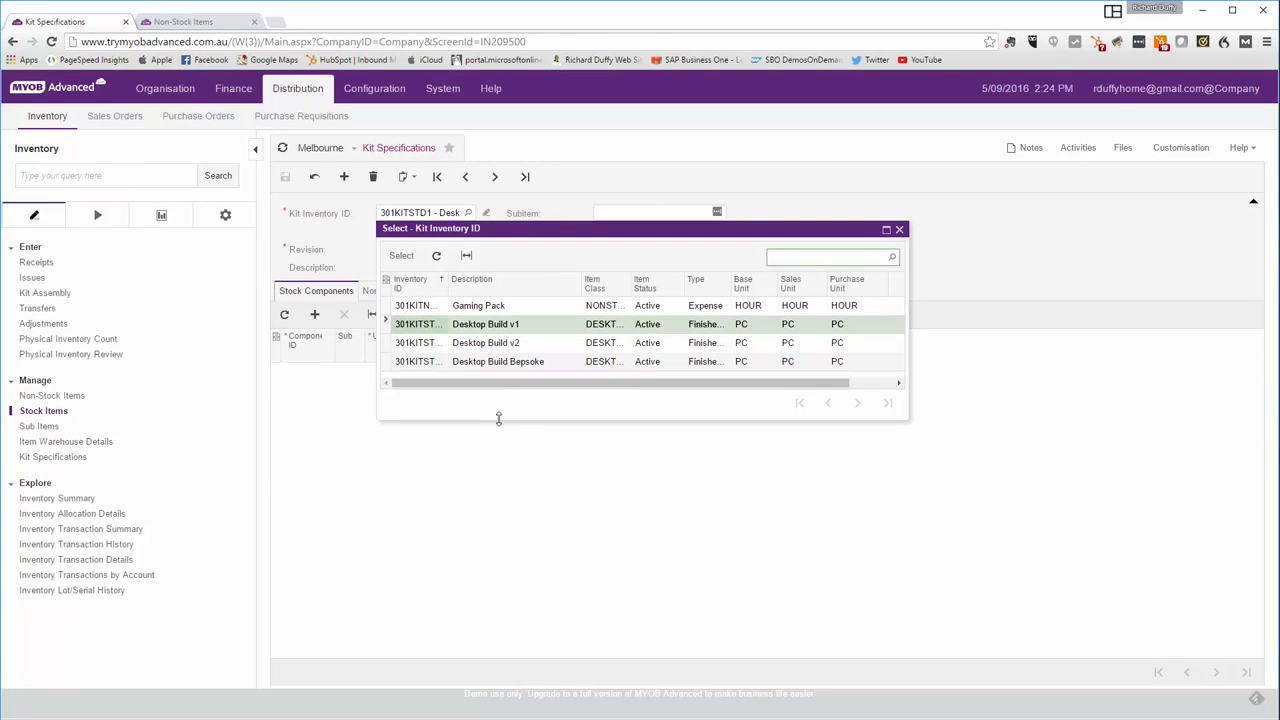
drag(499, 419, 497, 459)
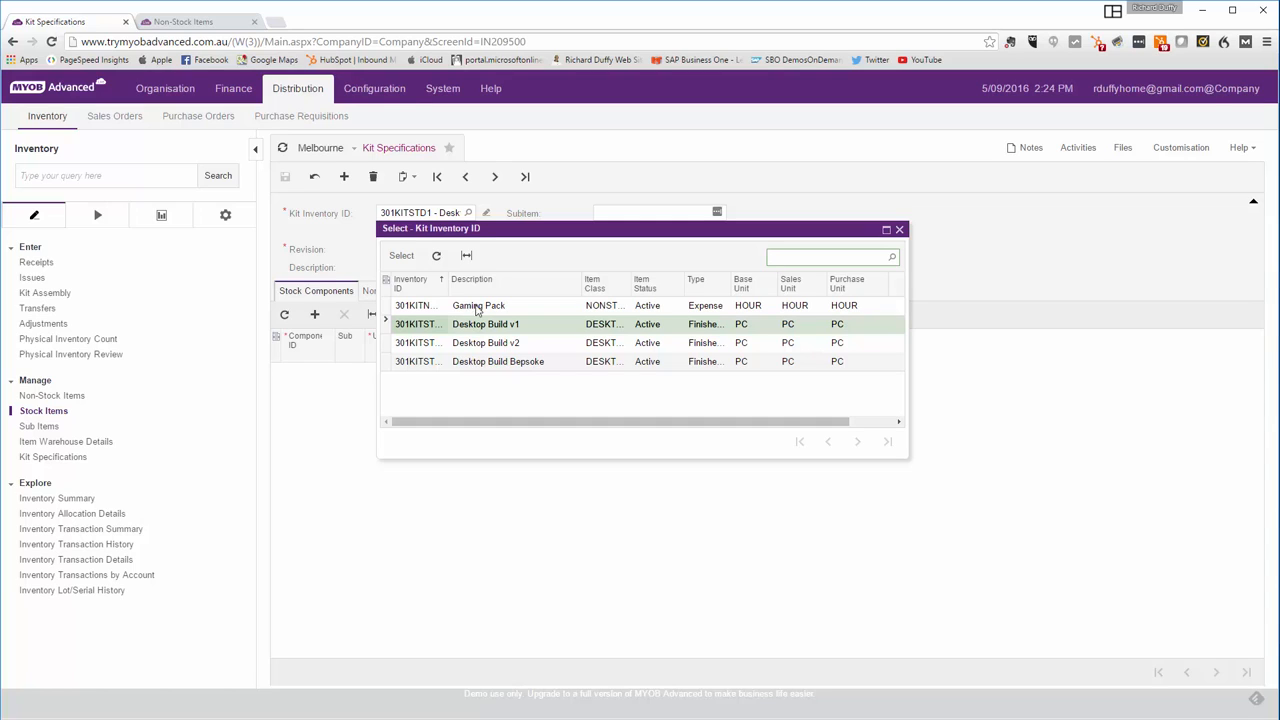
click(420, 324)
double_click(463, 327)
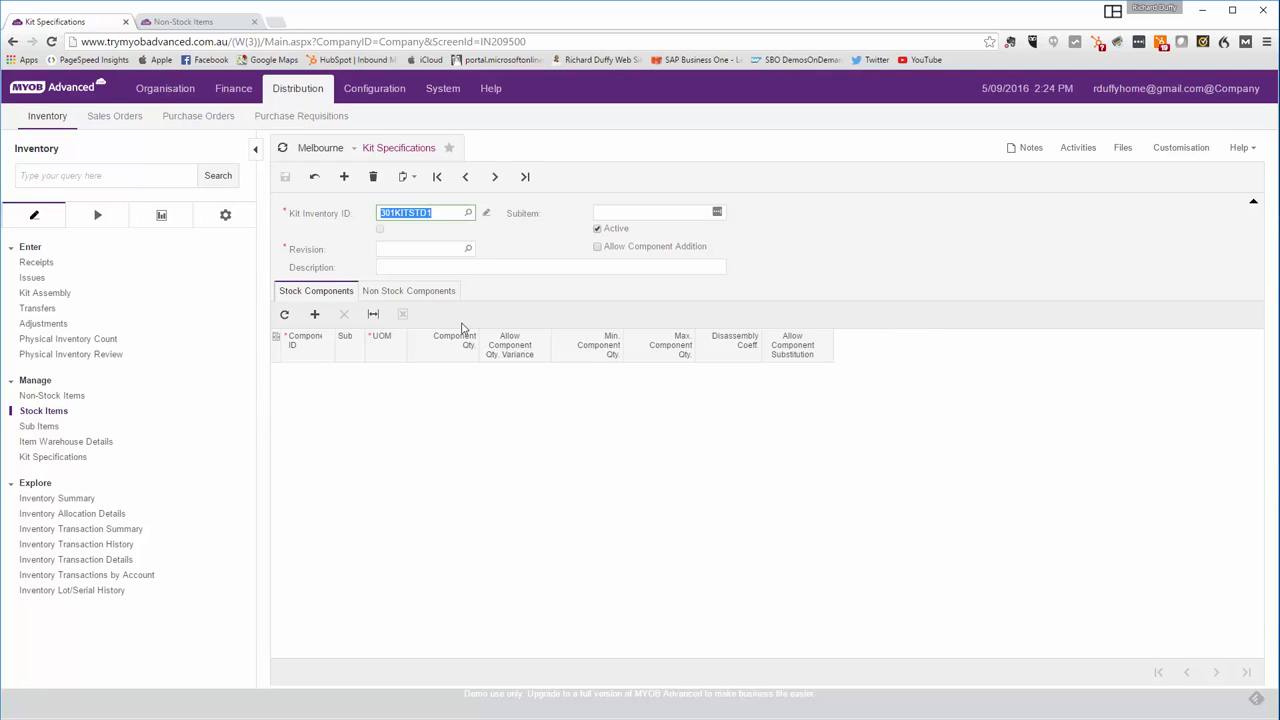
- Set the kit revision to A with description Desktop Build V1 Rev A and save
click(466, 248)
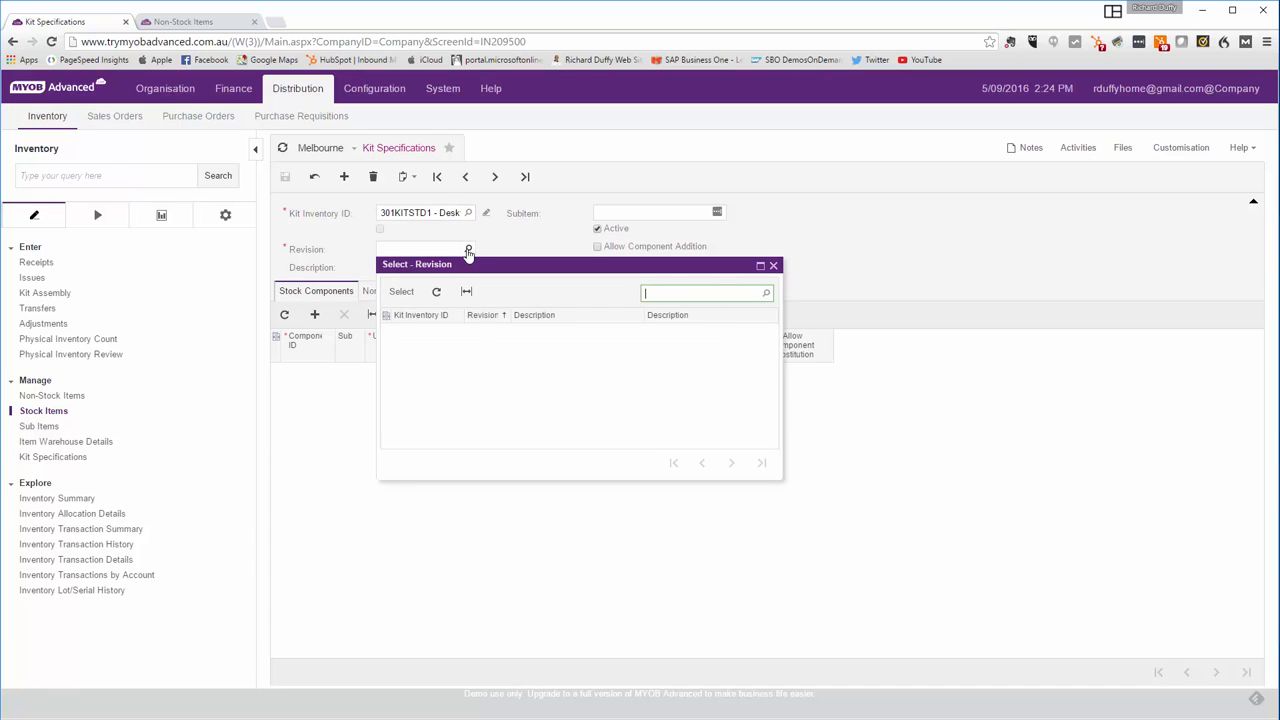
click(773, 265)
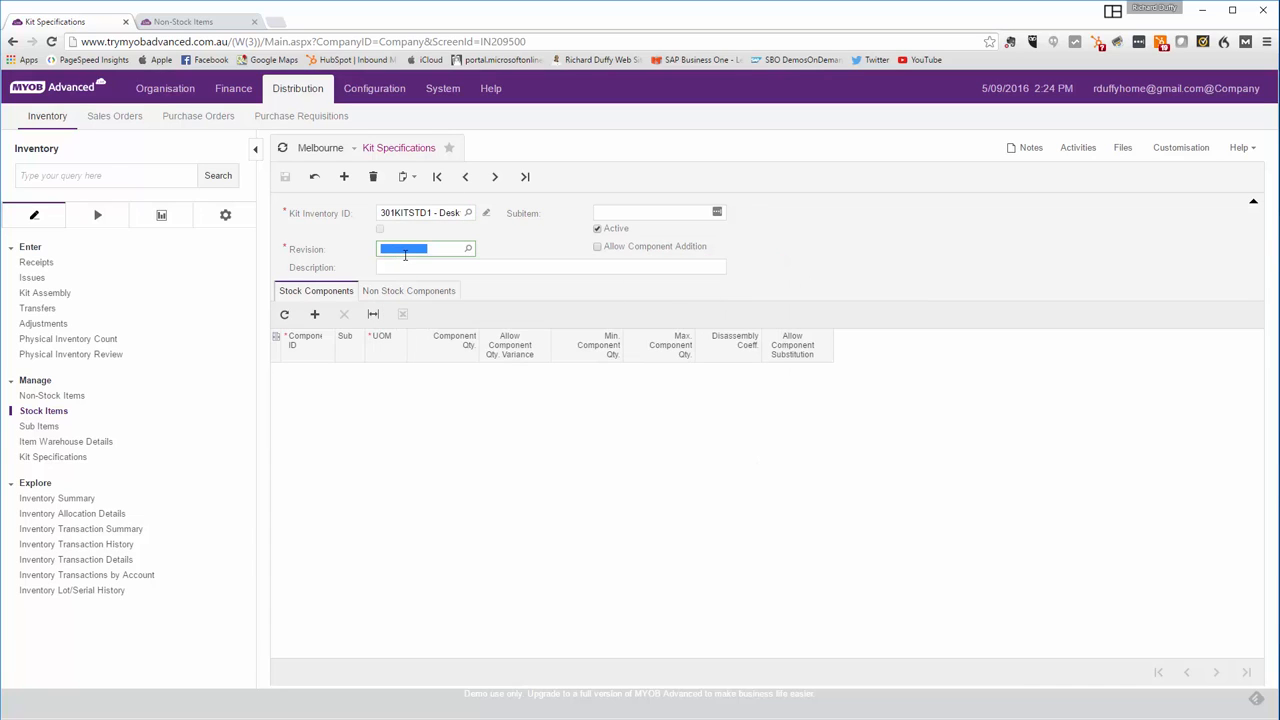
text(A)
click(419, 268)
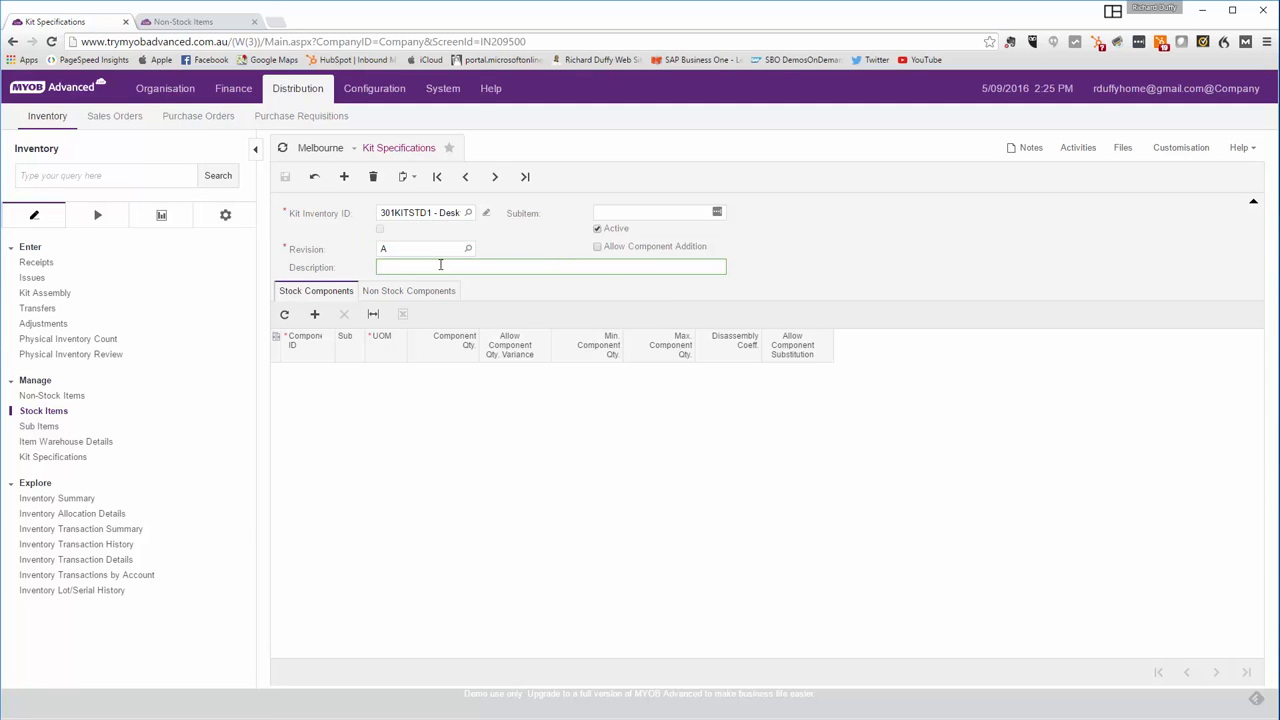
text(Desktop Build V1)
text(Re)
key(BackSpace)
text(V)
click(286, 177)
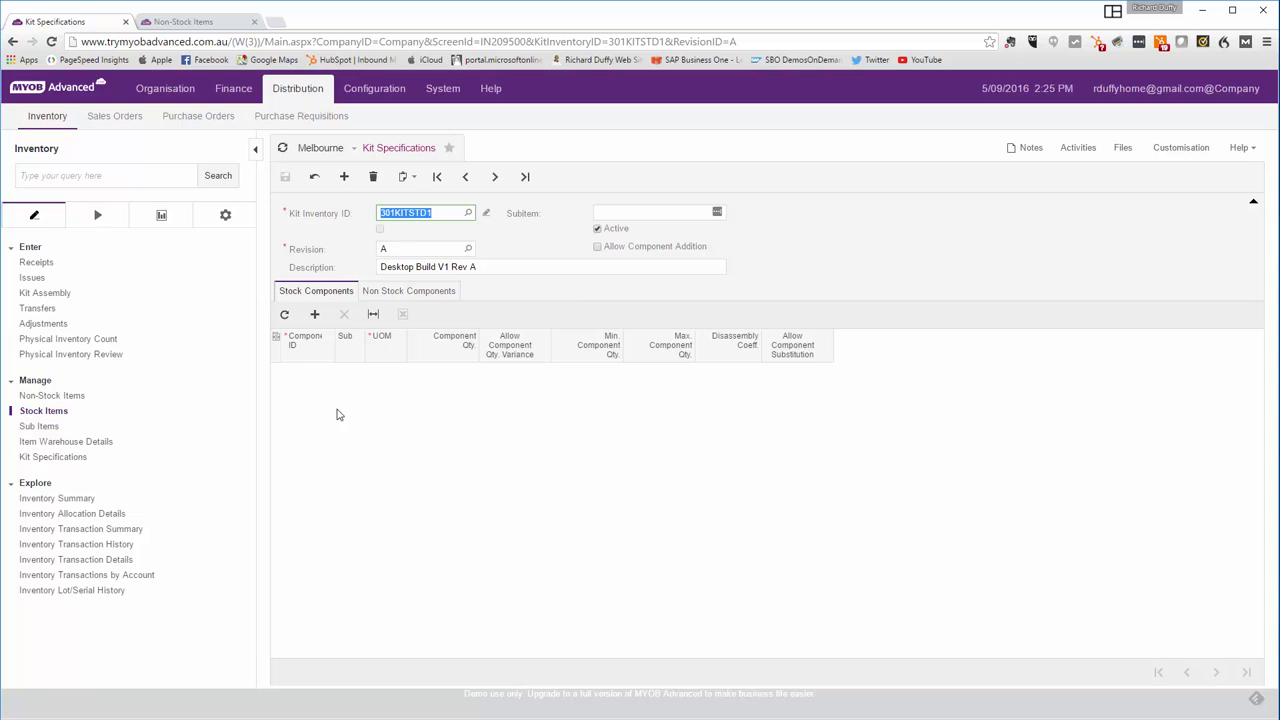
- Add stock components 301CMPST01 (Tower Case), 301CMPST03 (USB HDMI Card) and CPU00004 (4.0 GHz es4 Processor)
click(314, 316)
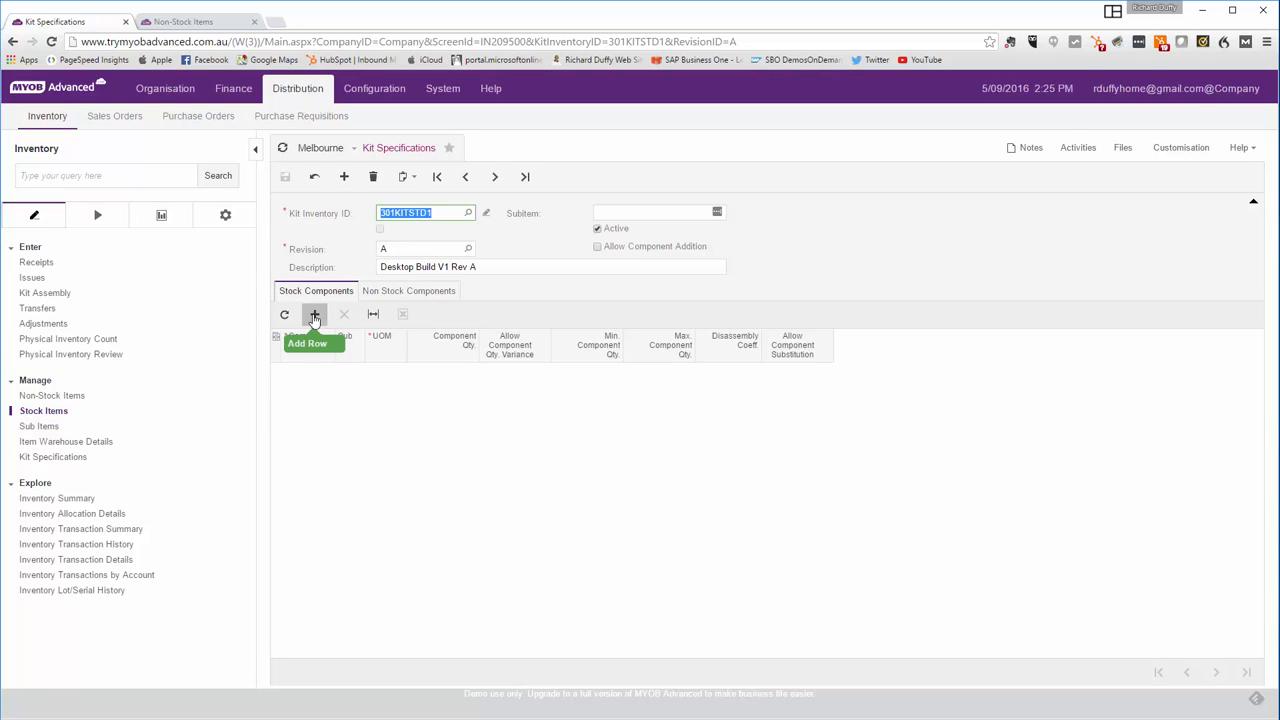
click(340, 369)
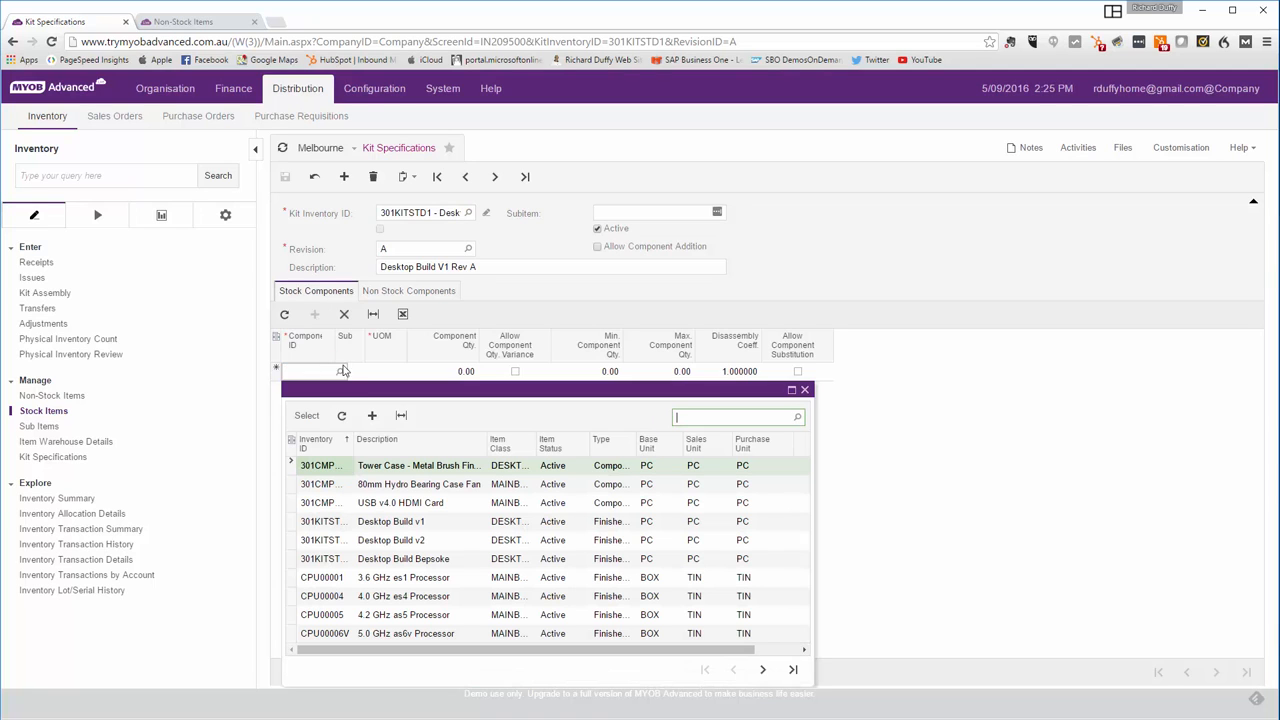
double_click(393, 470)
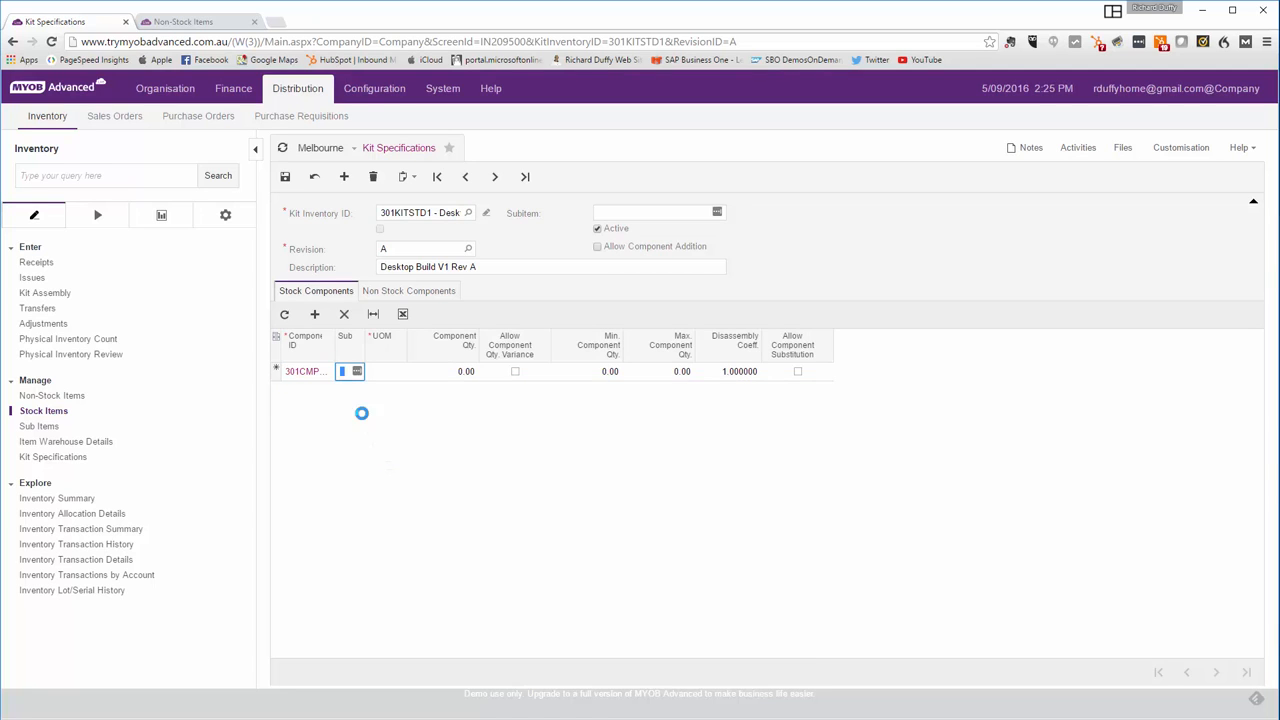
click(314, 314)
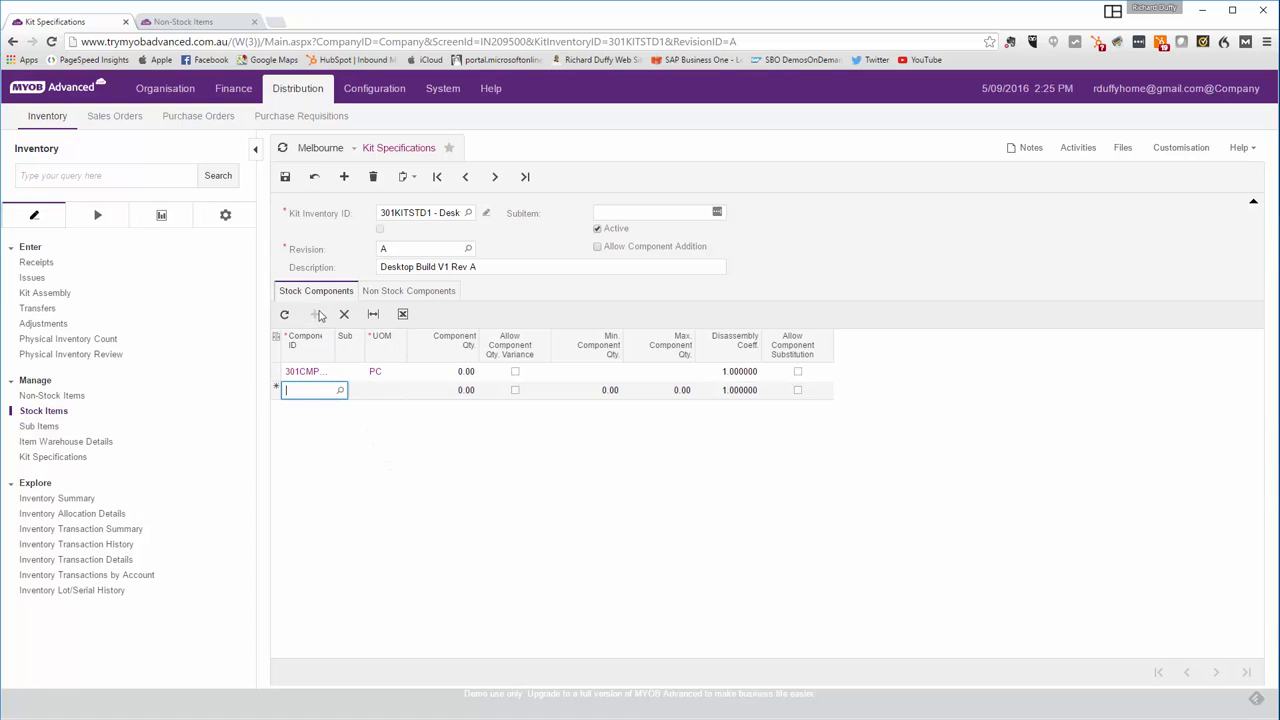
click(340, 390)
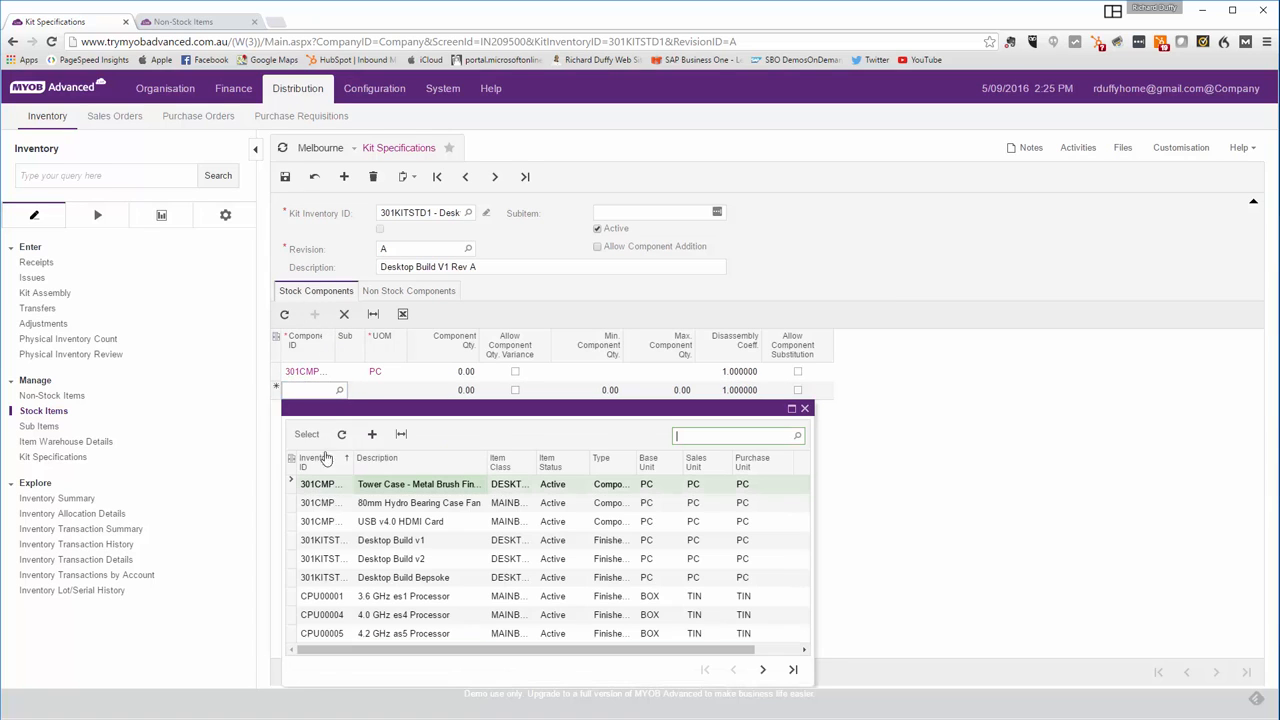
double_click(325, 524)
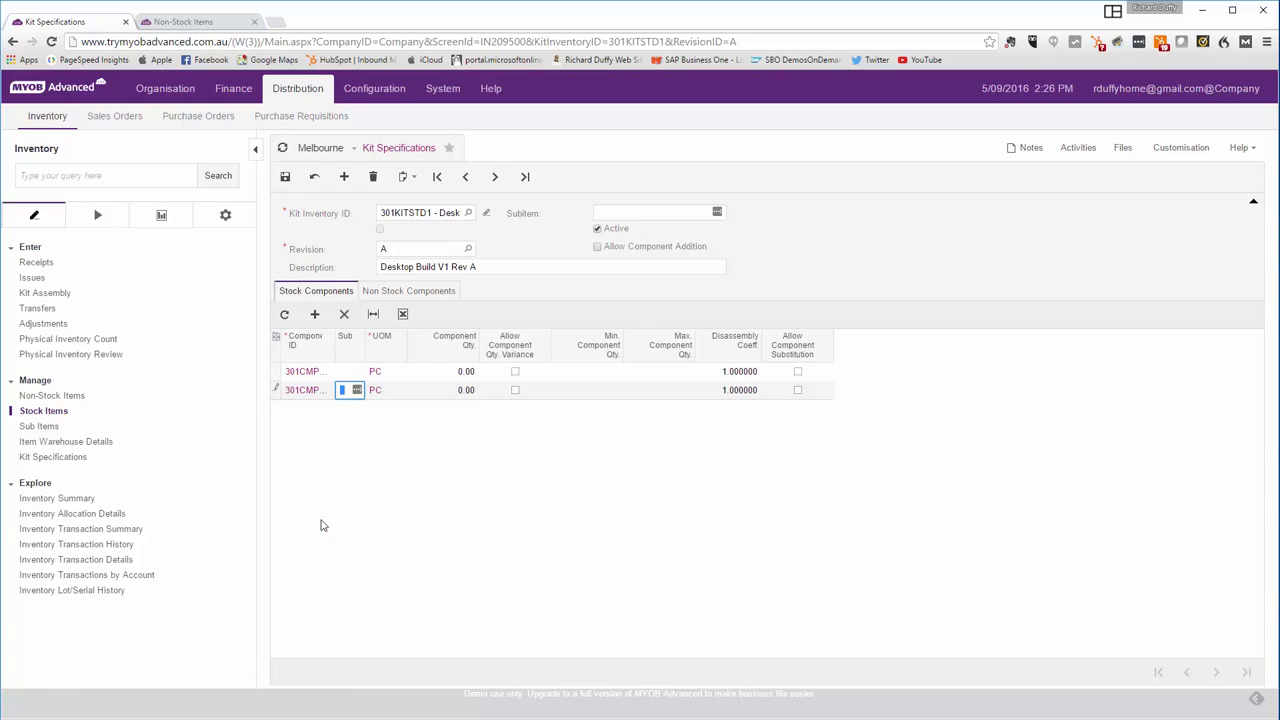
click(315, 314)
click(340, 410)
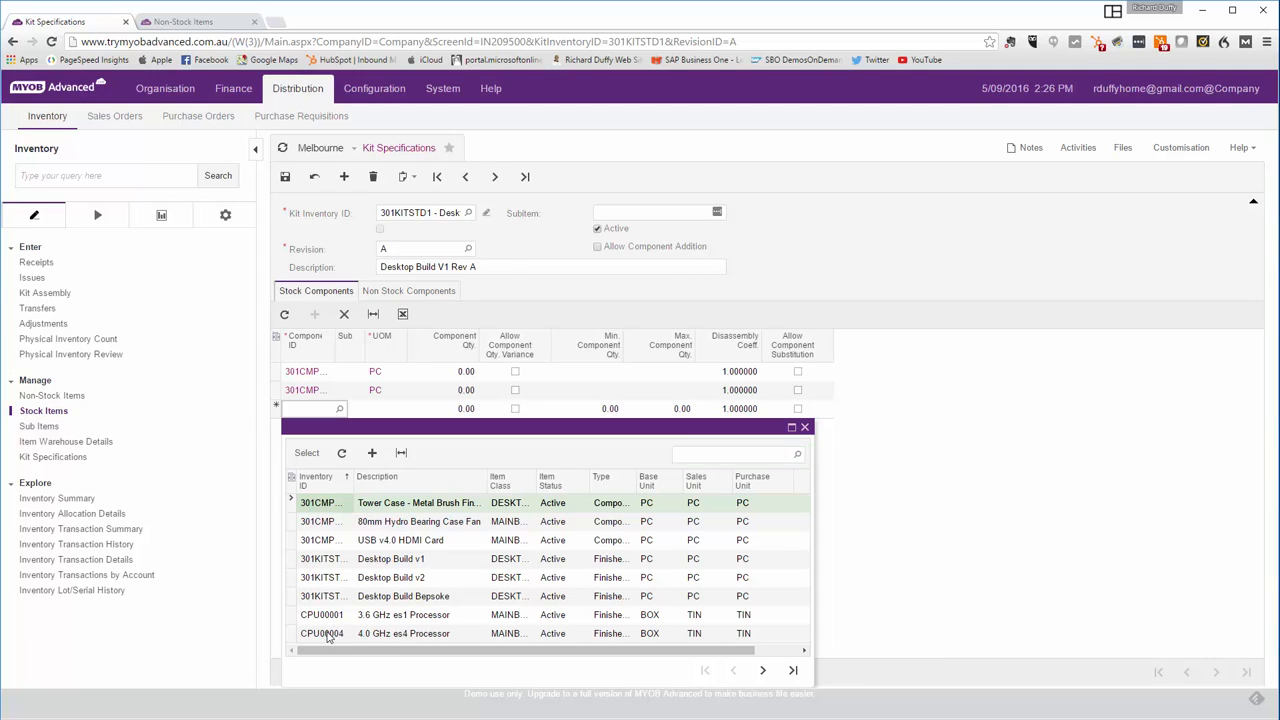
double_click(328, 634)
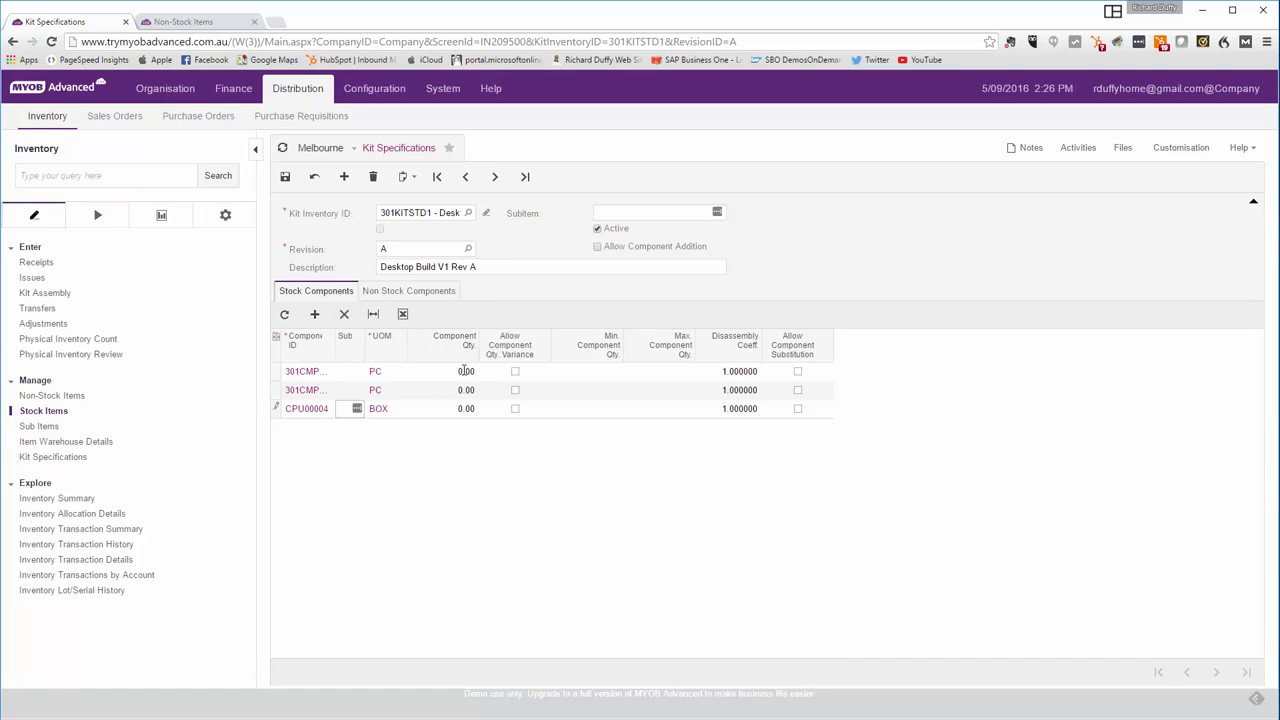
- Set the component quantity to 1 for each of the three stock components
click(464, 372)
text(1)
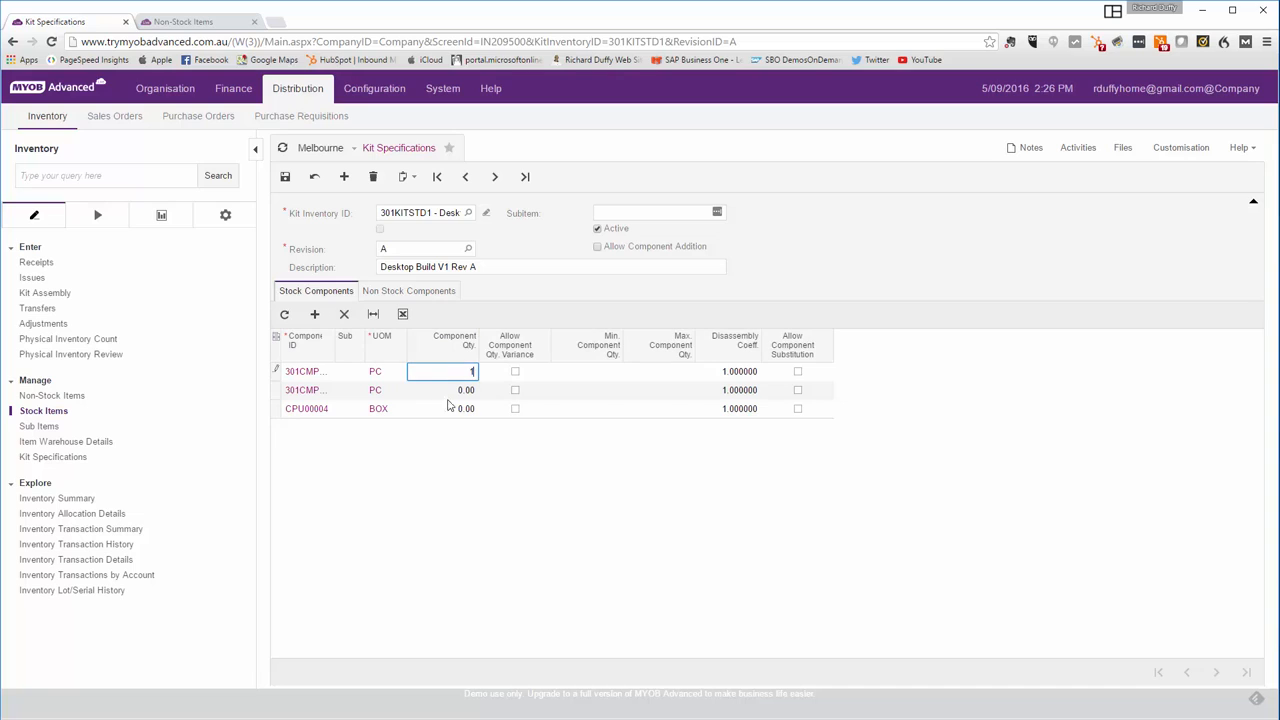
click(460, 394)
text(1)
click(455, 411)
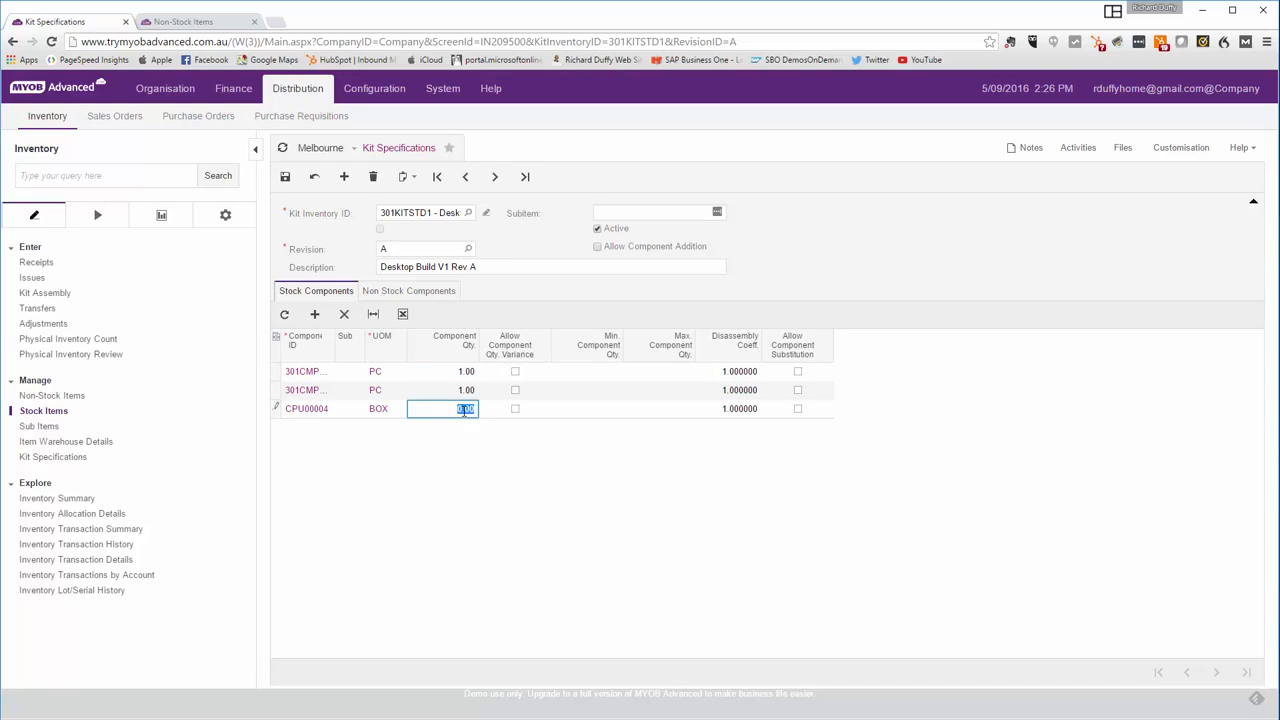
text(1)
- Allow component quantity variance for the CPU00004 component
drag(335, 344, 418, 342)
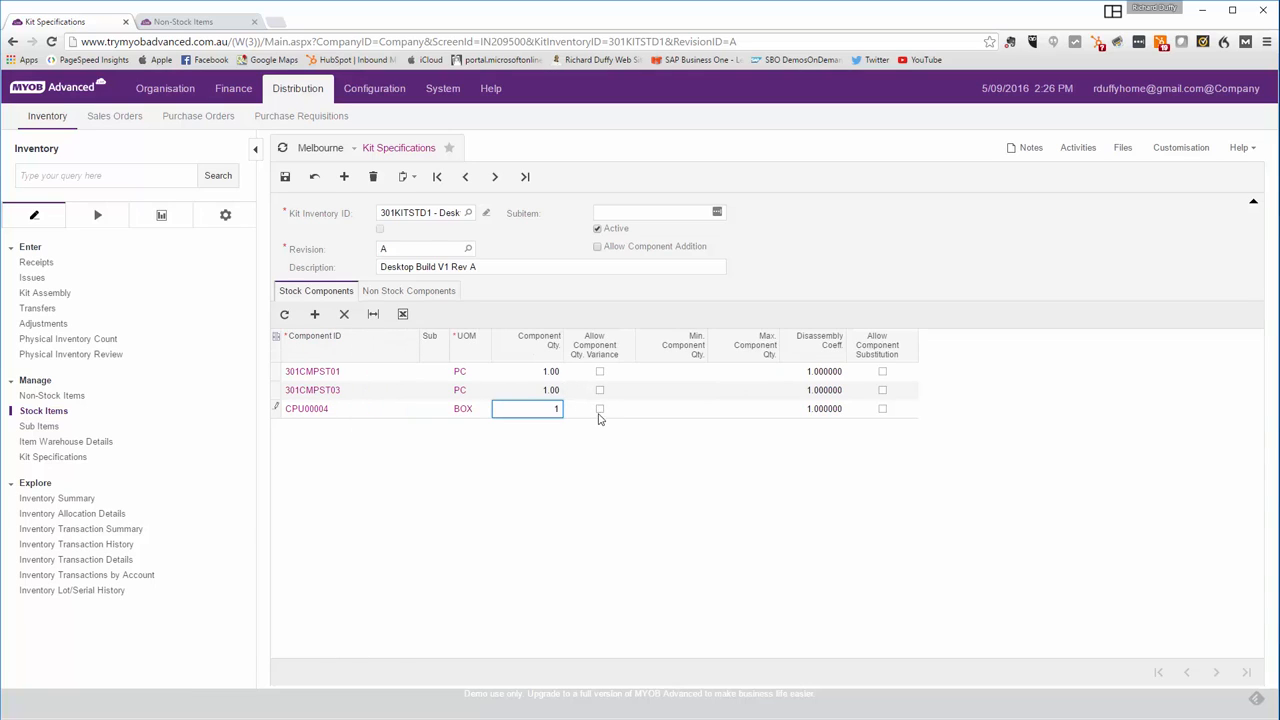
click(600, 412)
click(600, 412)
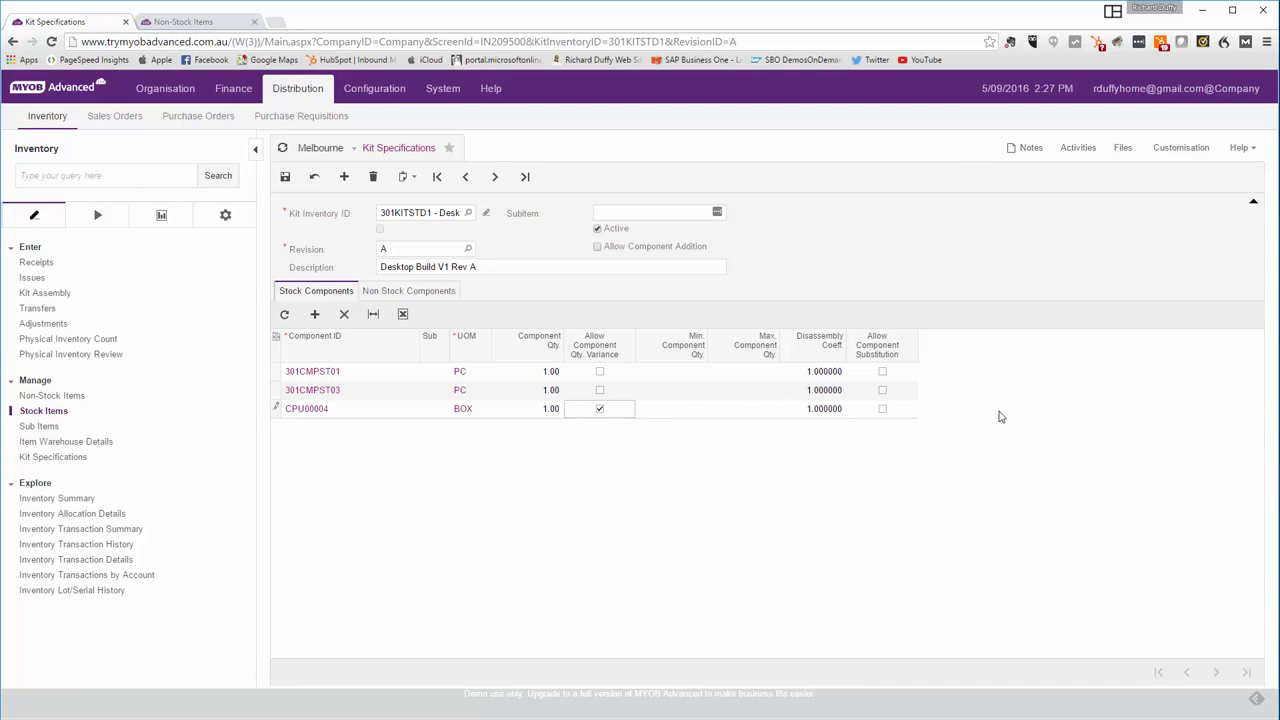
- Allow component substitution for the CPU00004 component and try to save the kit specification
click(883, 410)
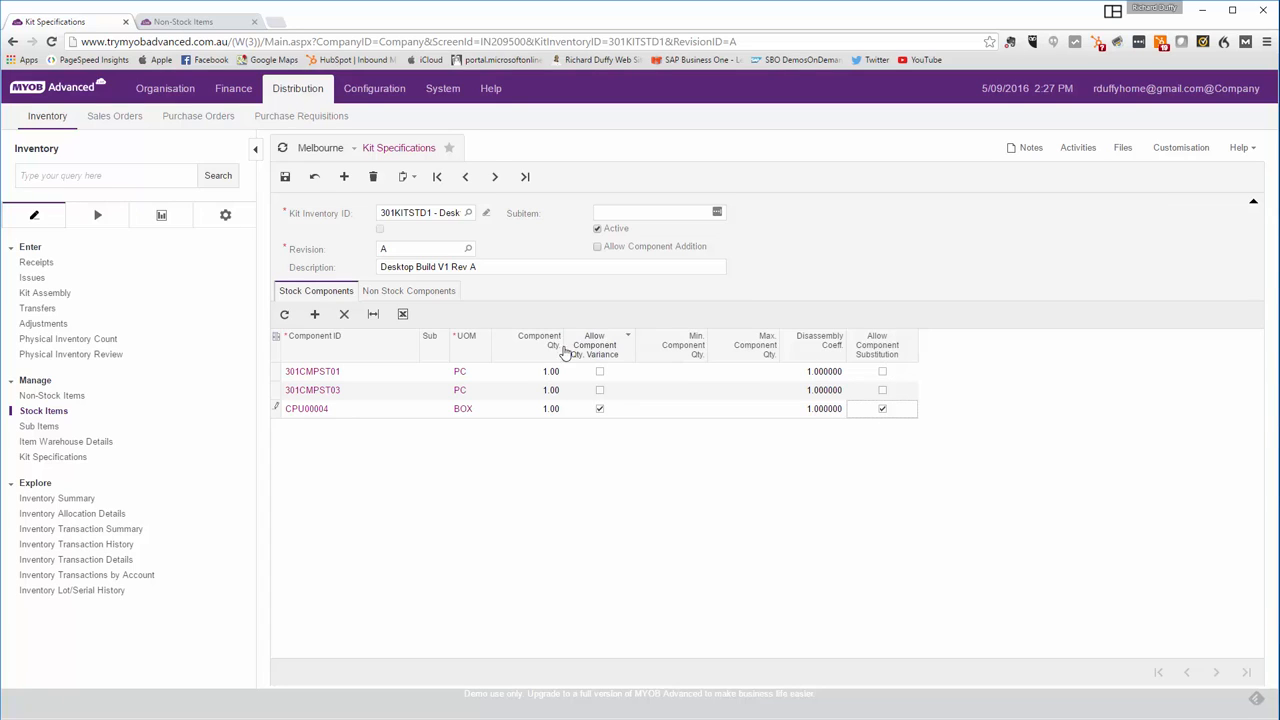
click(285, 186)
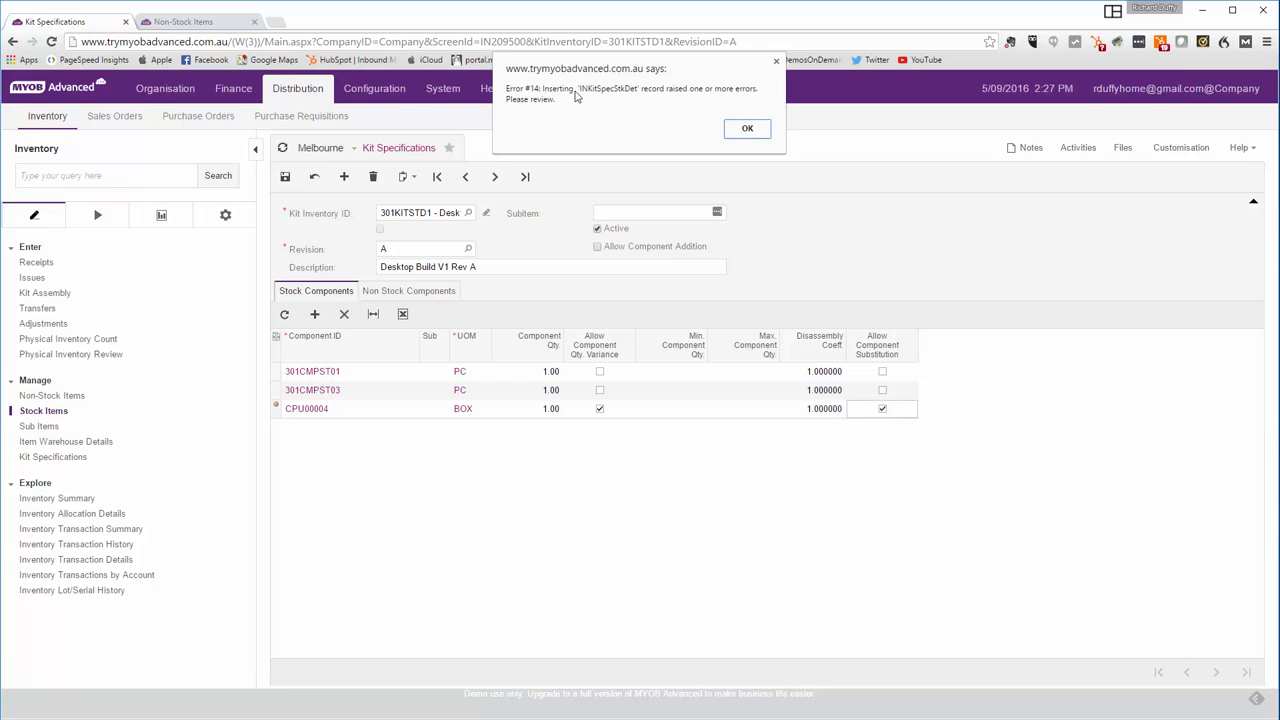
click(745, 130)
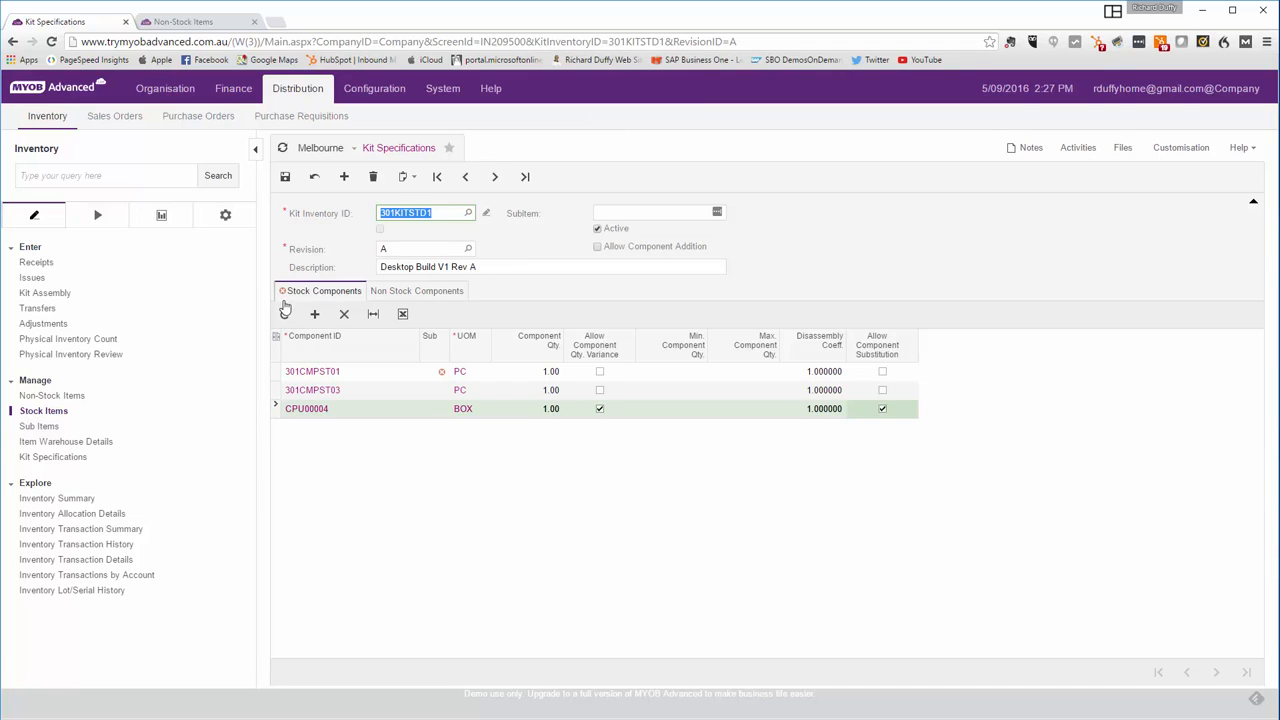
- Set the subitem to 0 (Default) for all three stock components and save the kit specification
mouse_move(283, 296)
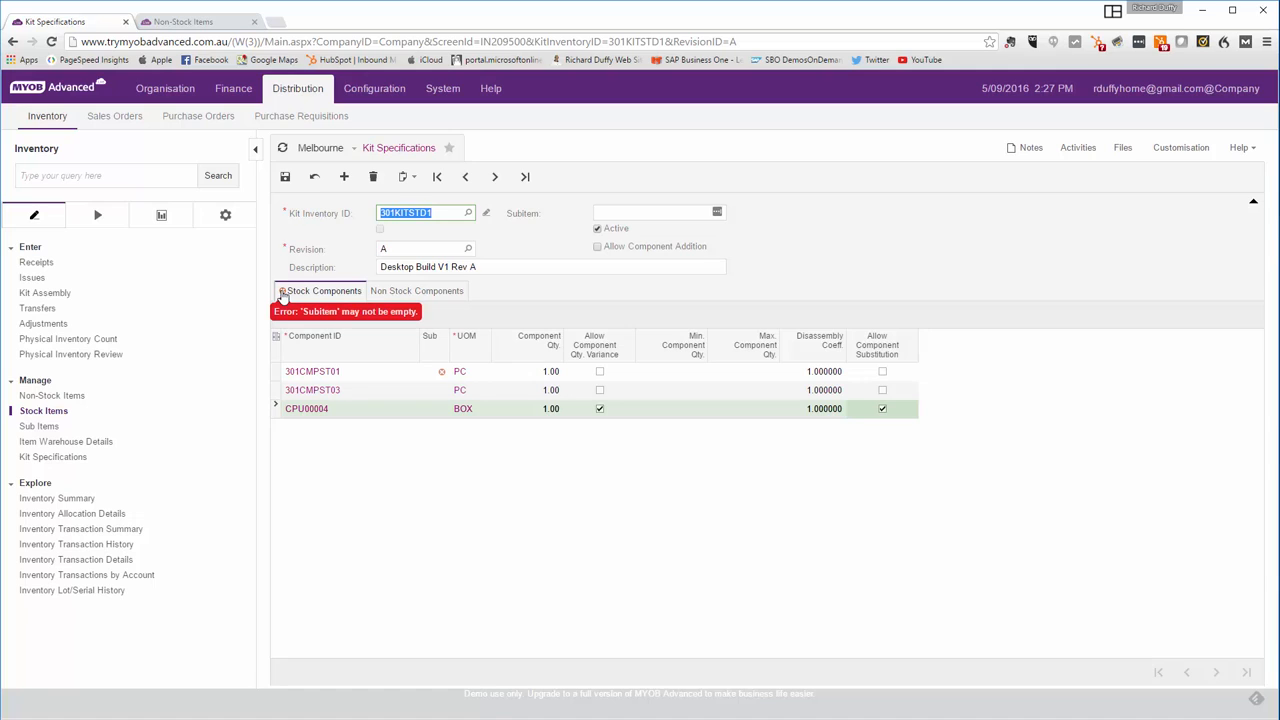
click(429, 371)
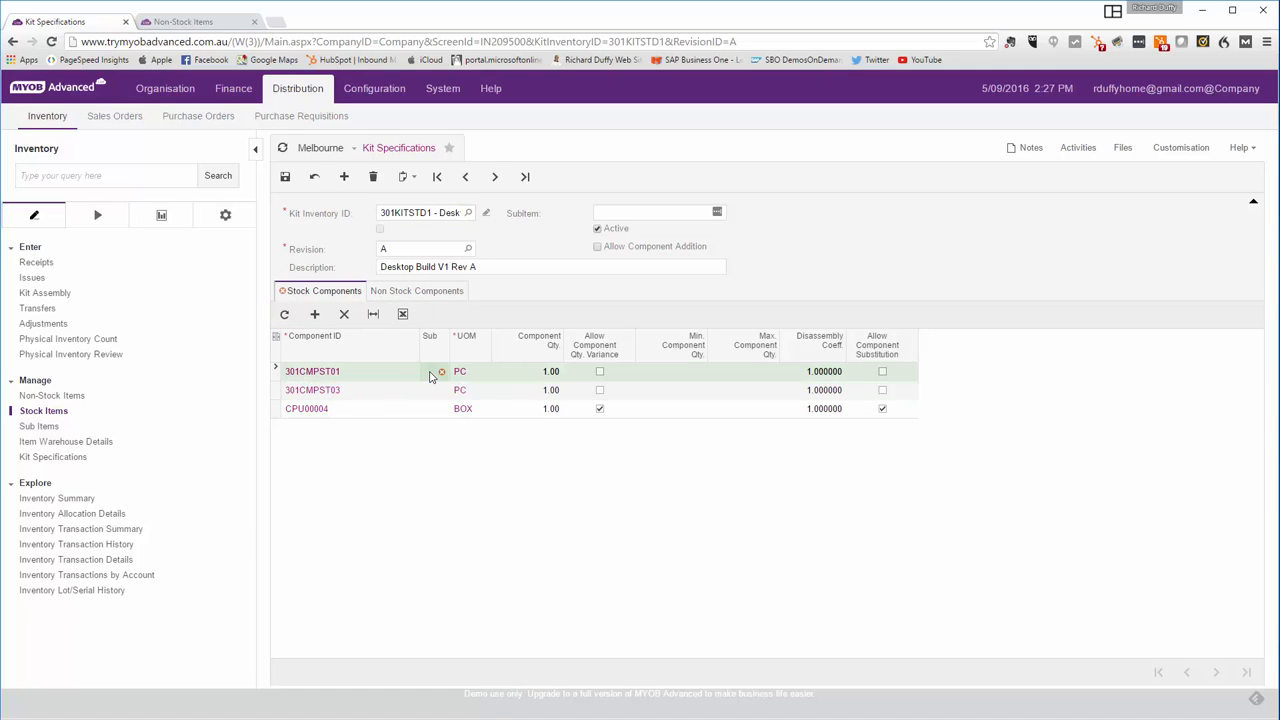
click(183, 21)
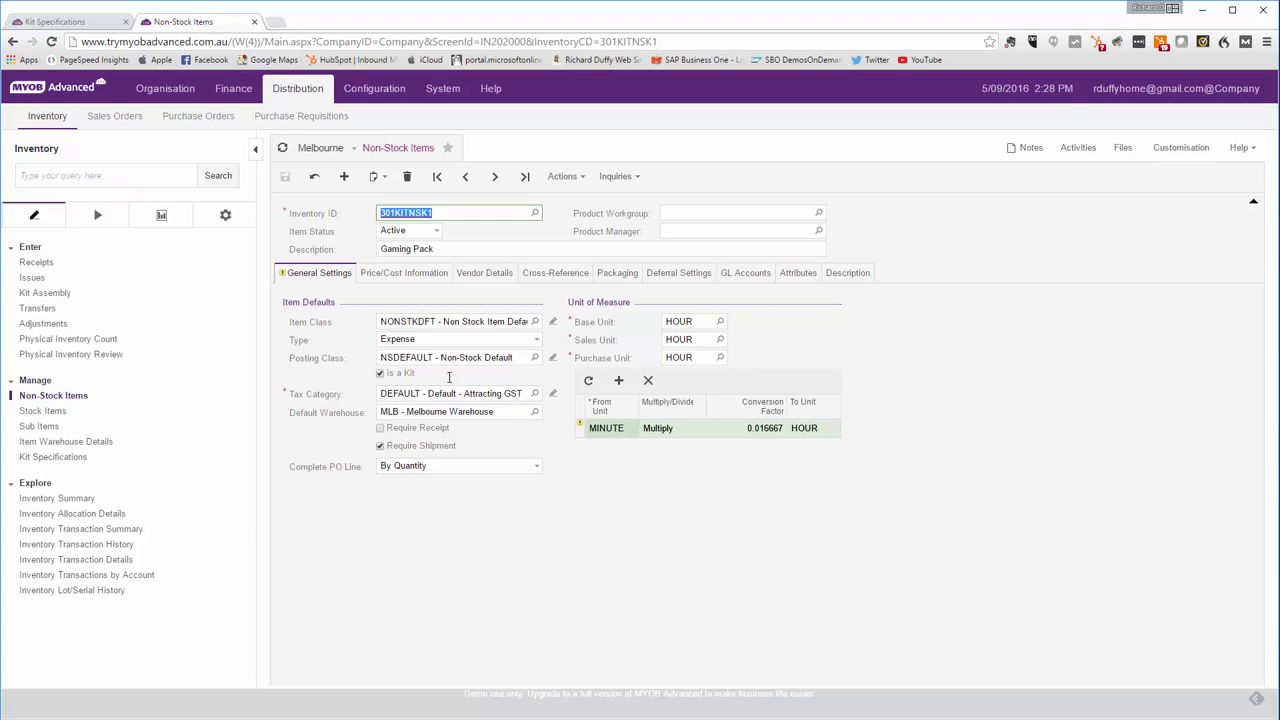
click(68, 22)
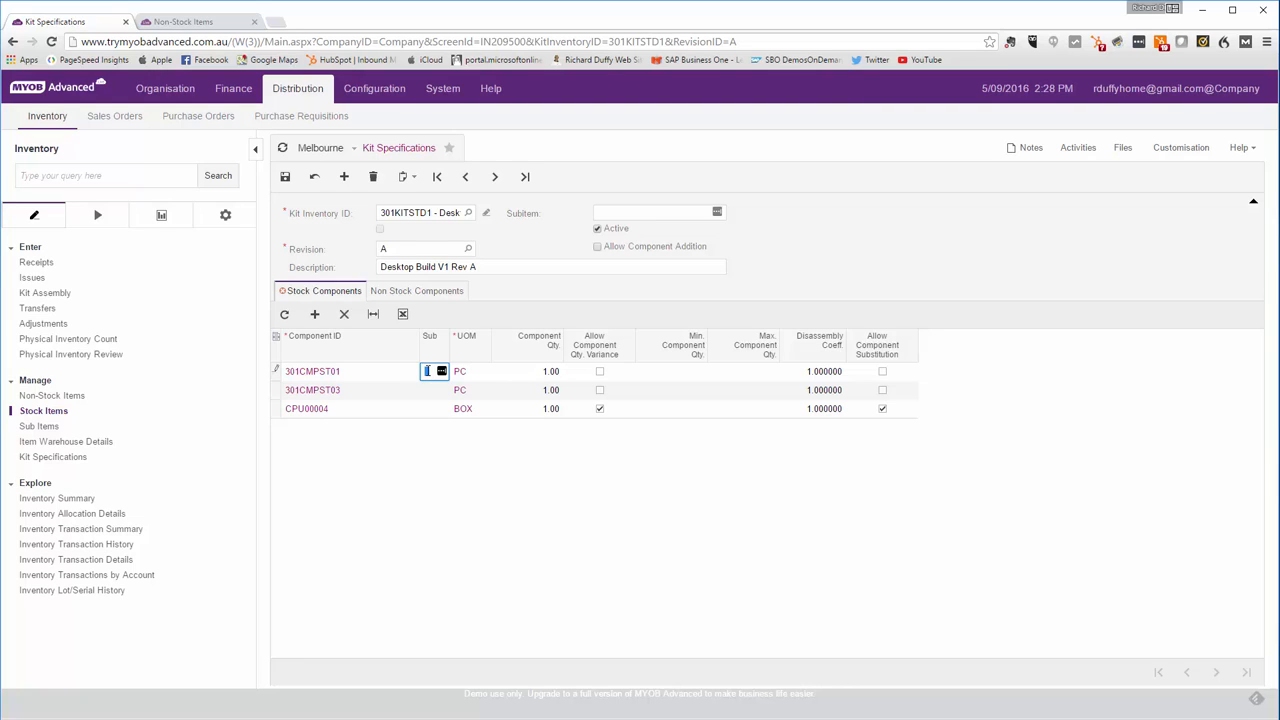
click(441, 371)
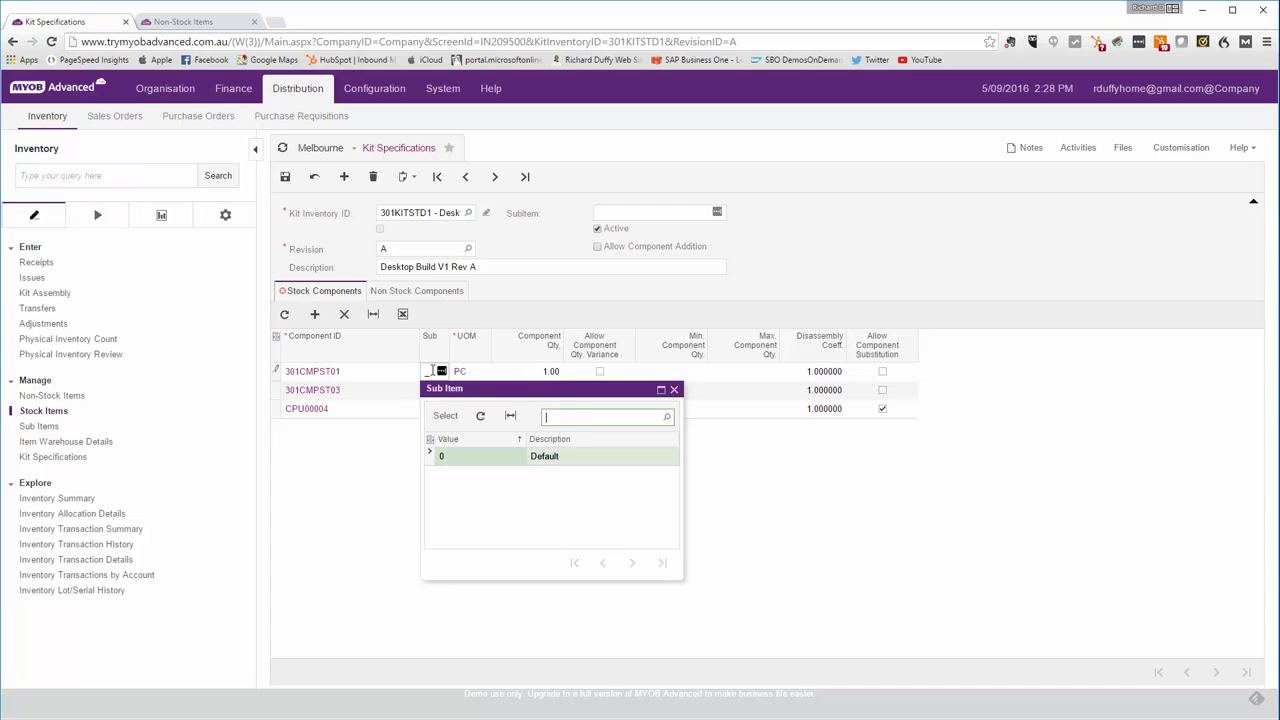
double_click(548, 458)
click(428, 391)
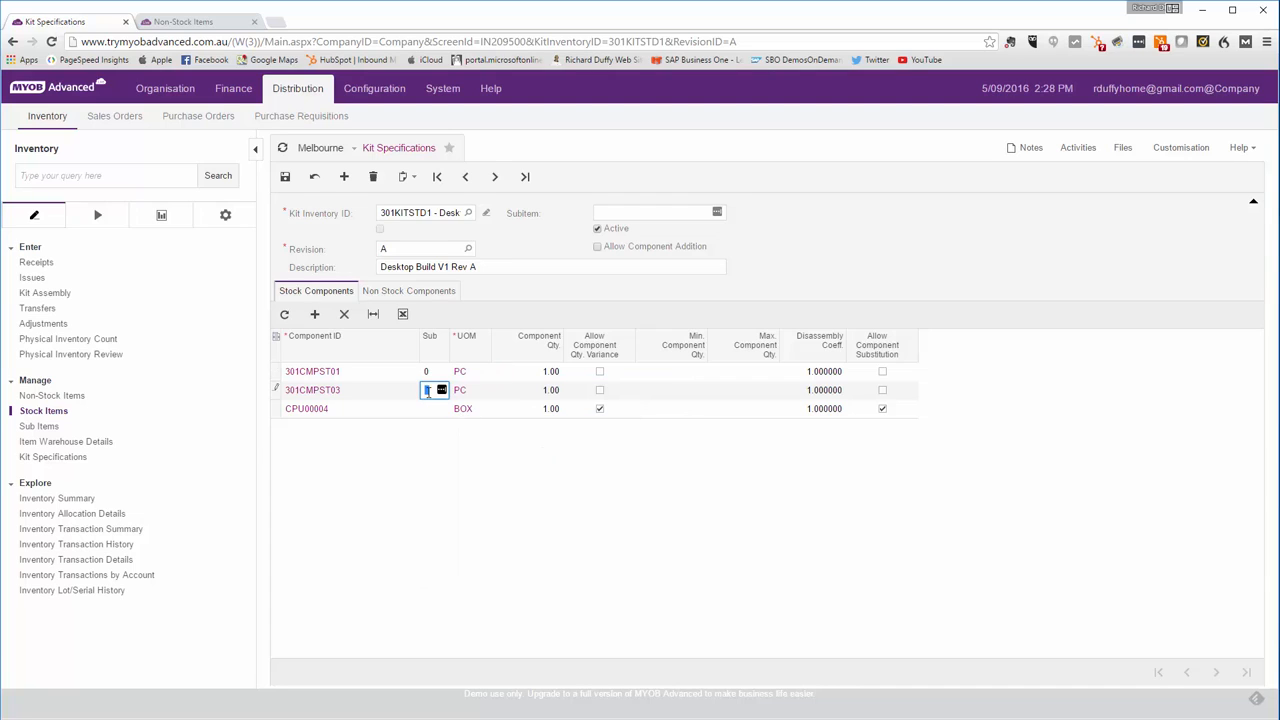
click(441, 390)
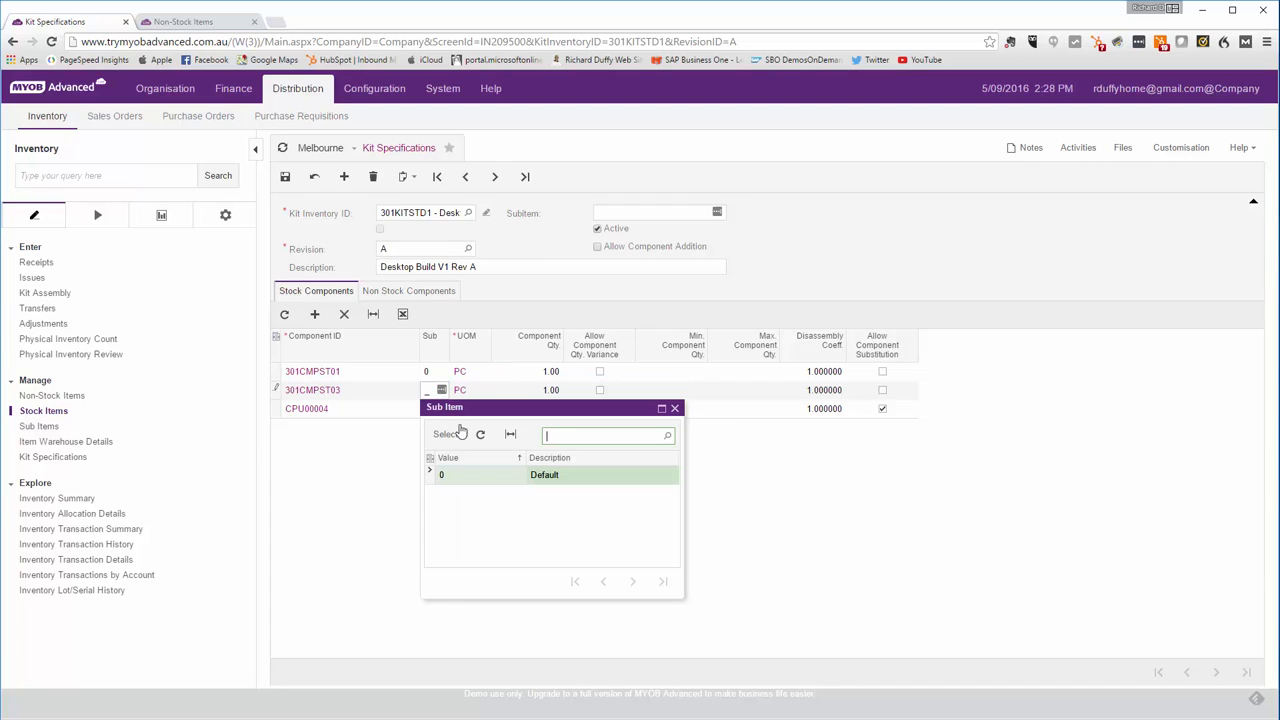
double_click(446, 471)
click(428, 409)
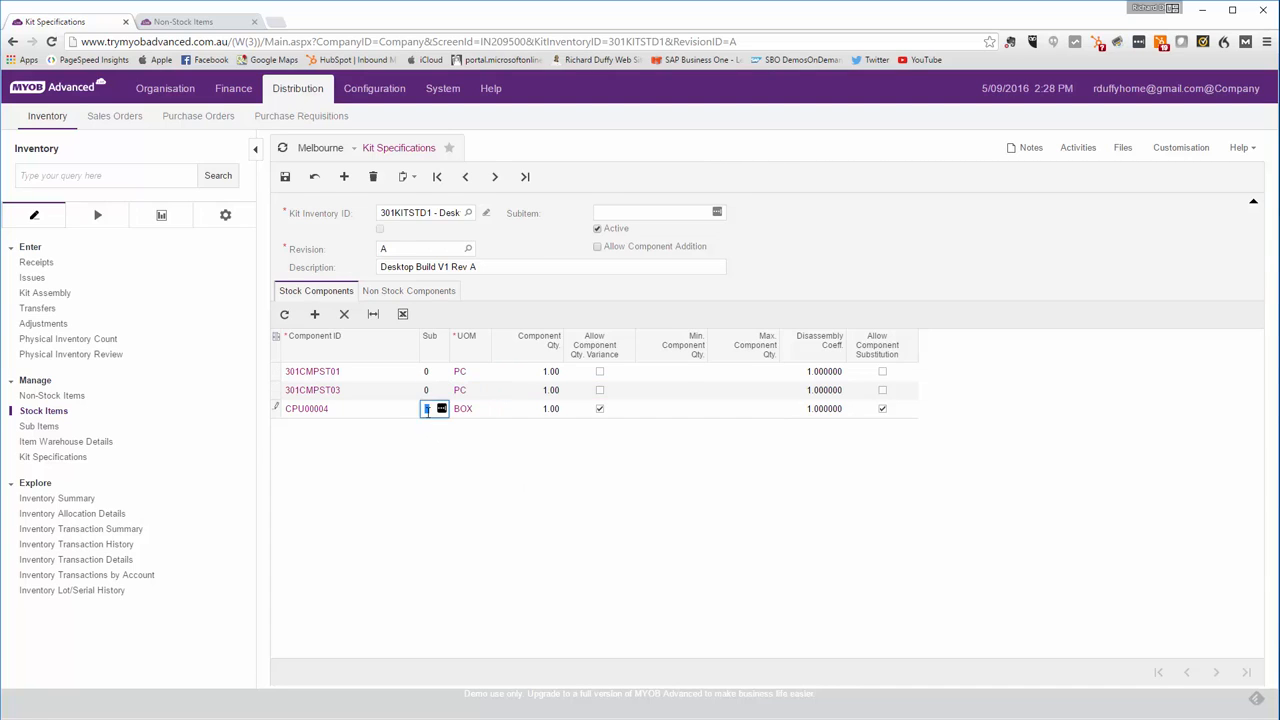
click(441, 408)
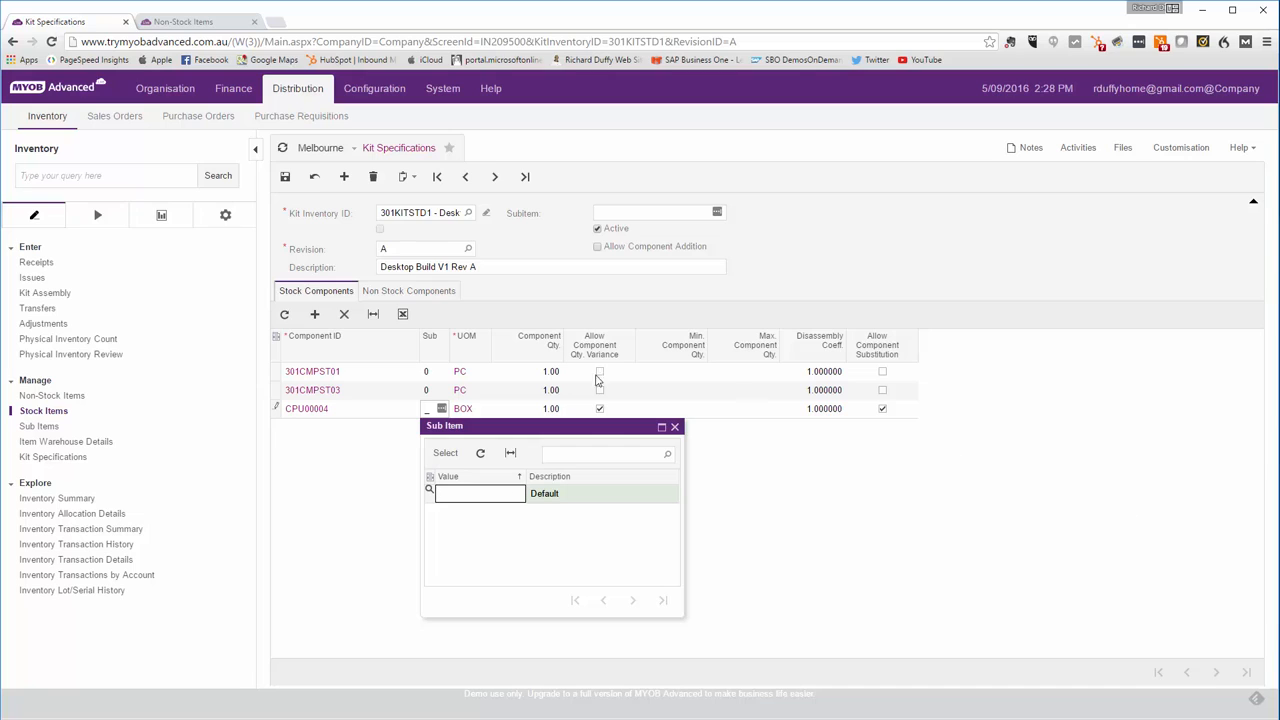
click(674, 428)
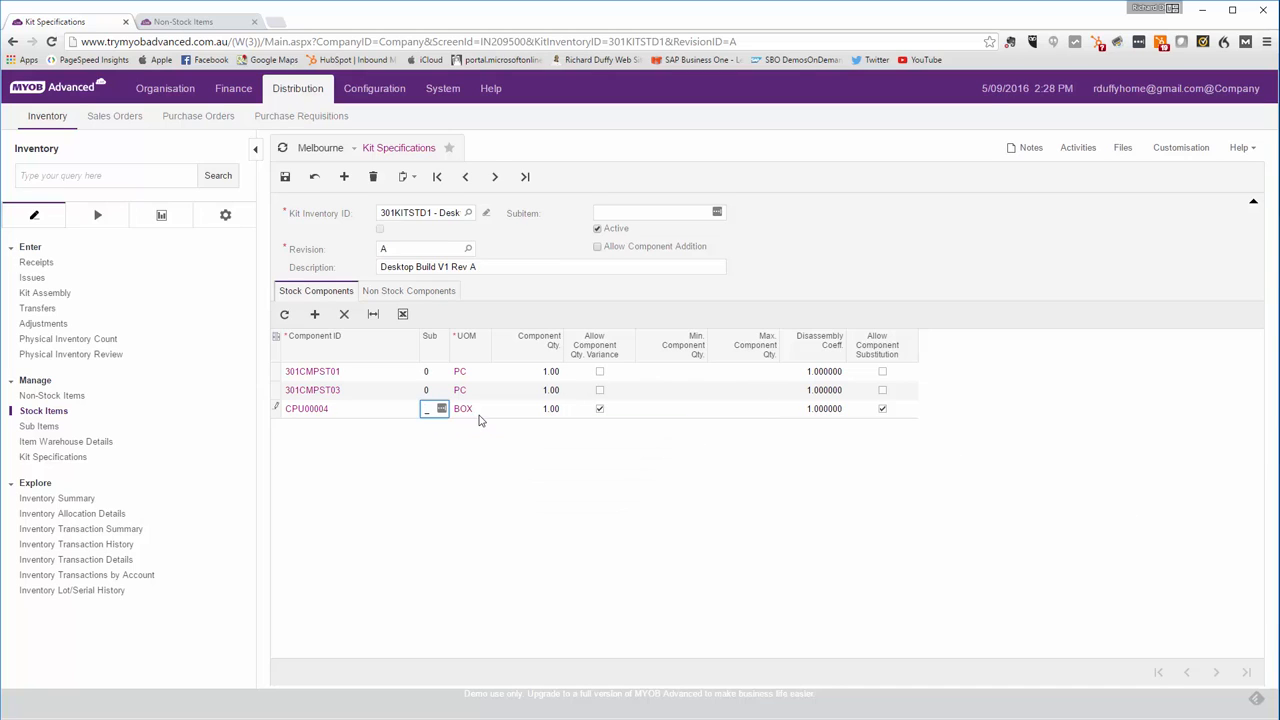
key(F3)
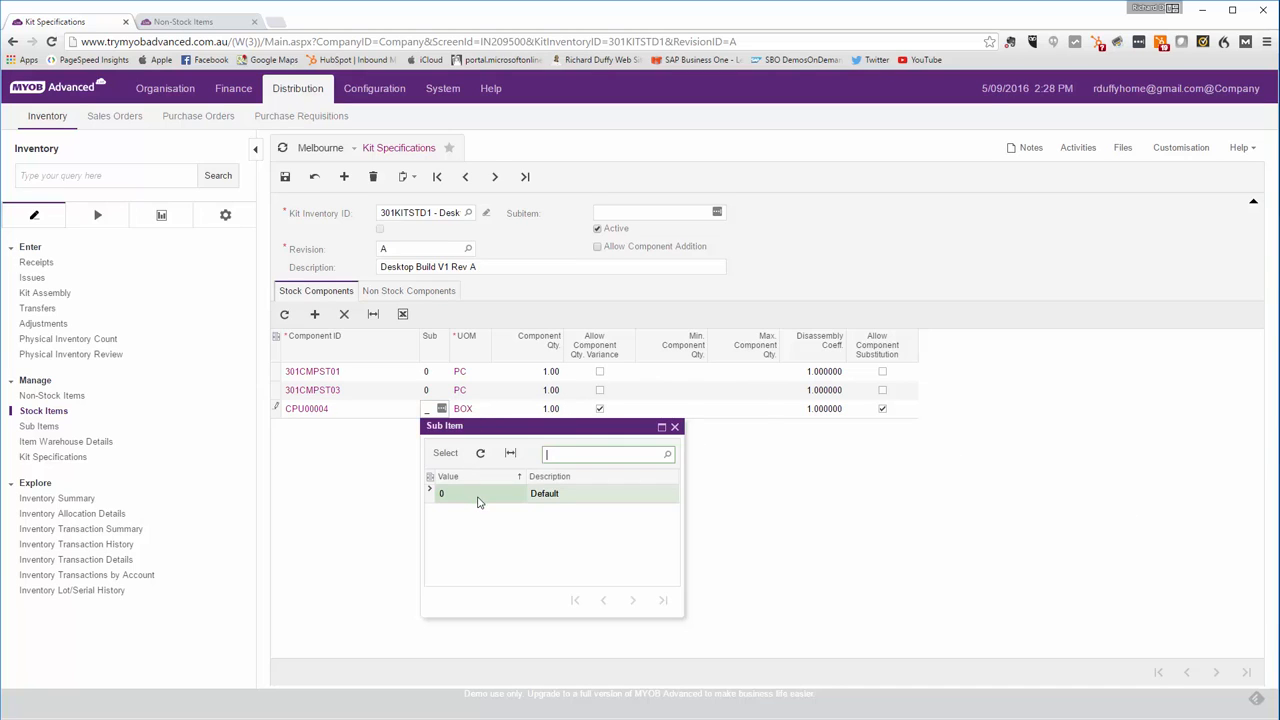
double_click(478, 502)
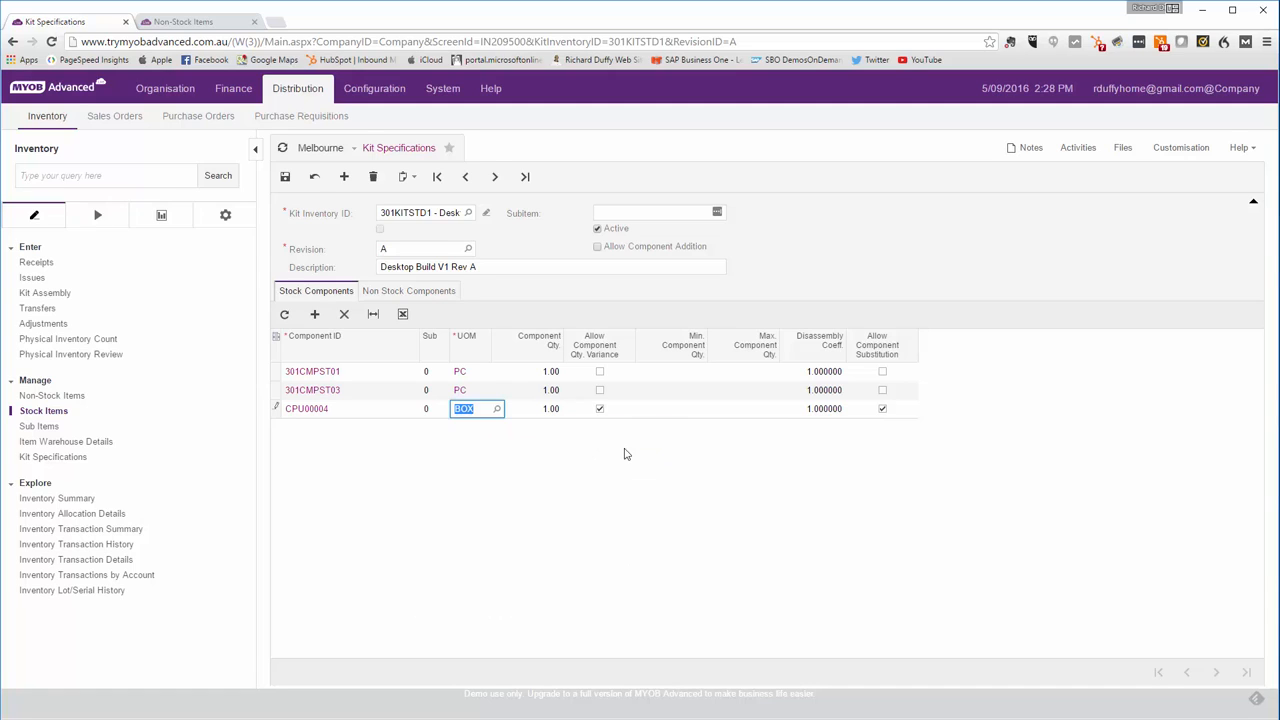
click(286, 178)
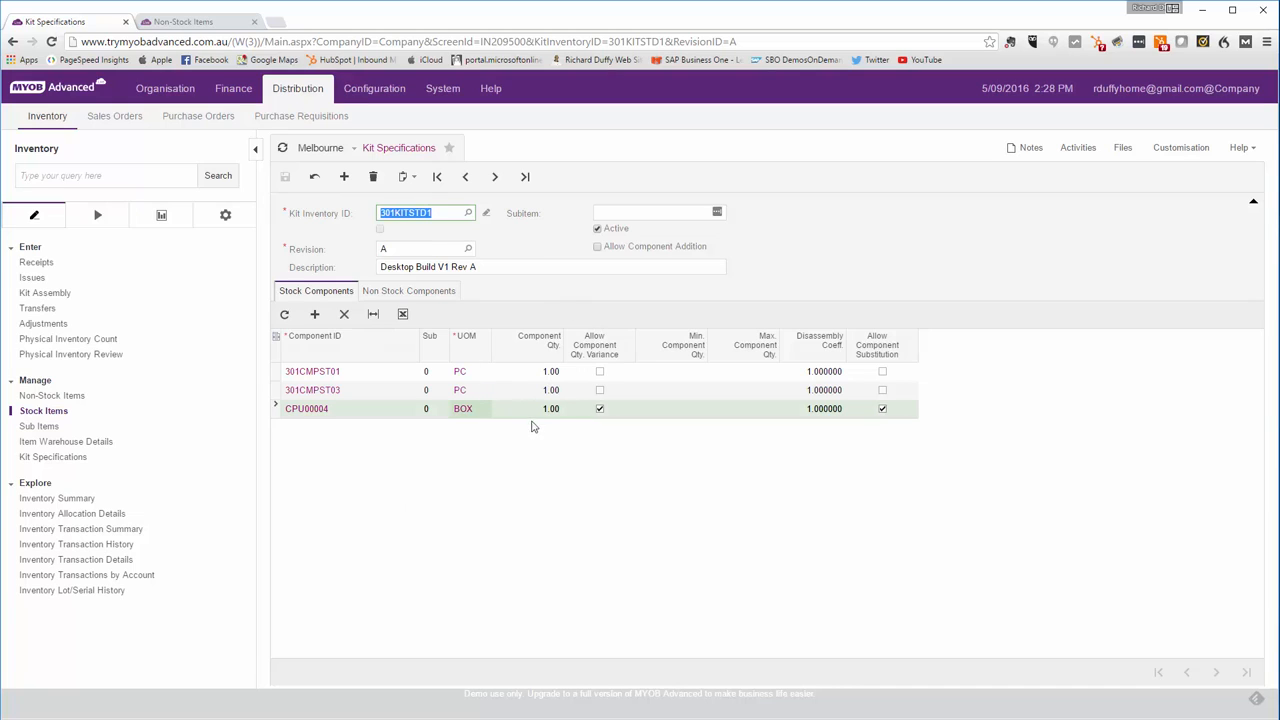
- Add the non-stock component Additional Labour Expense (LBRGEN) with component quantity 0.25 and save
click(433, 296)
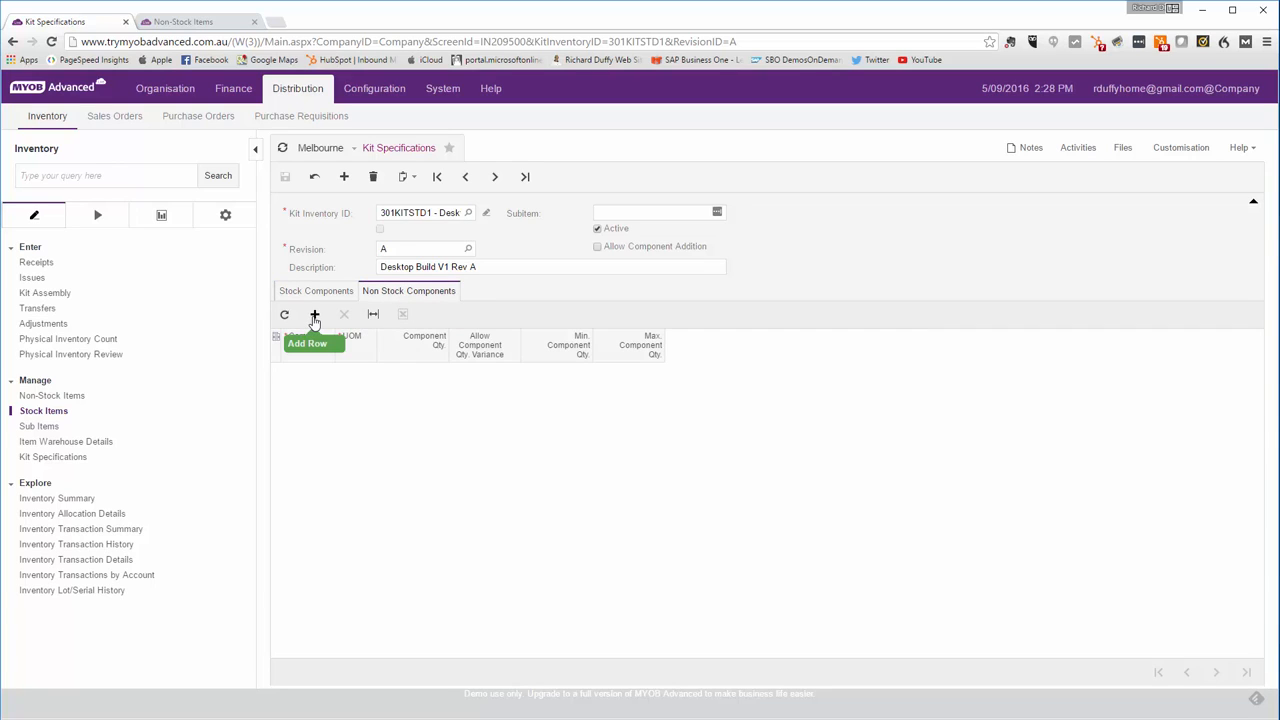
click(314, 316)
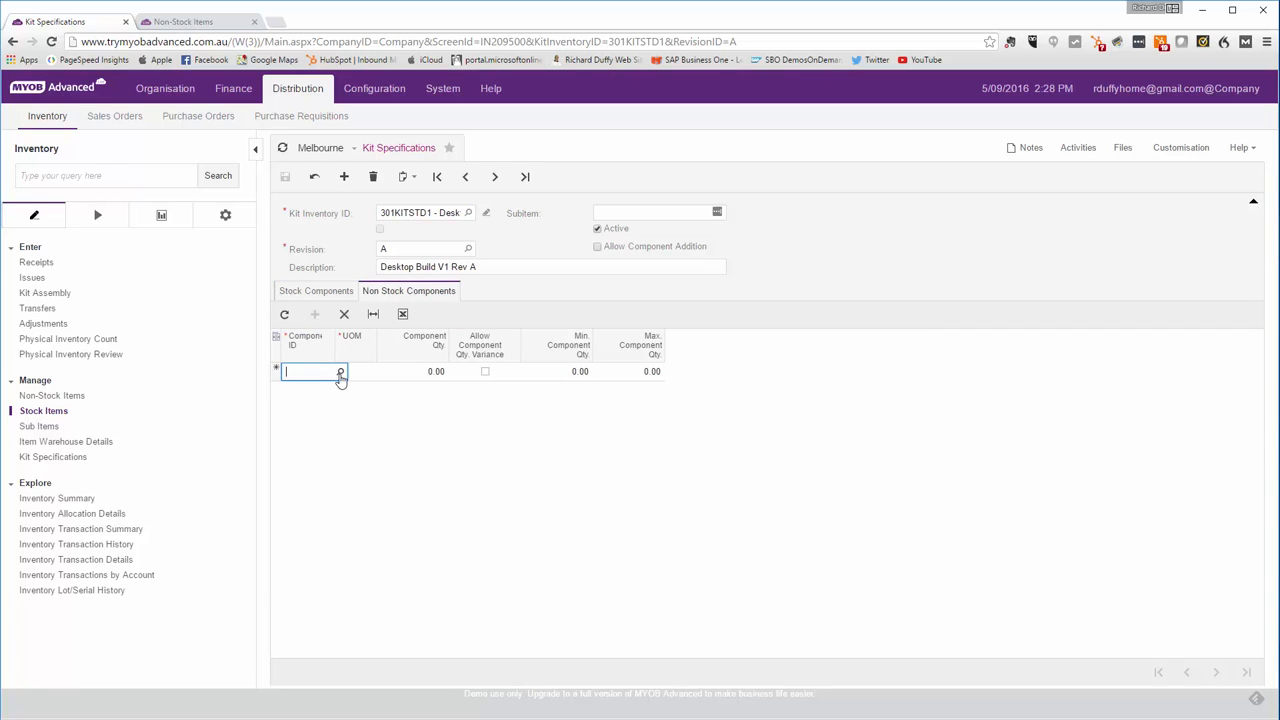
click(342, 371)
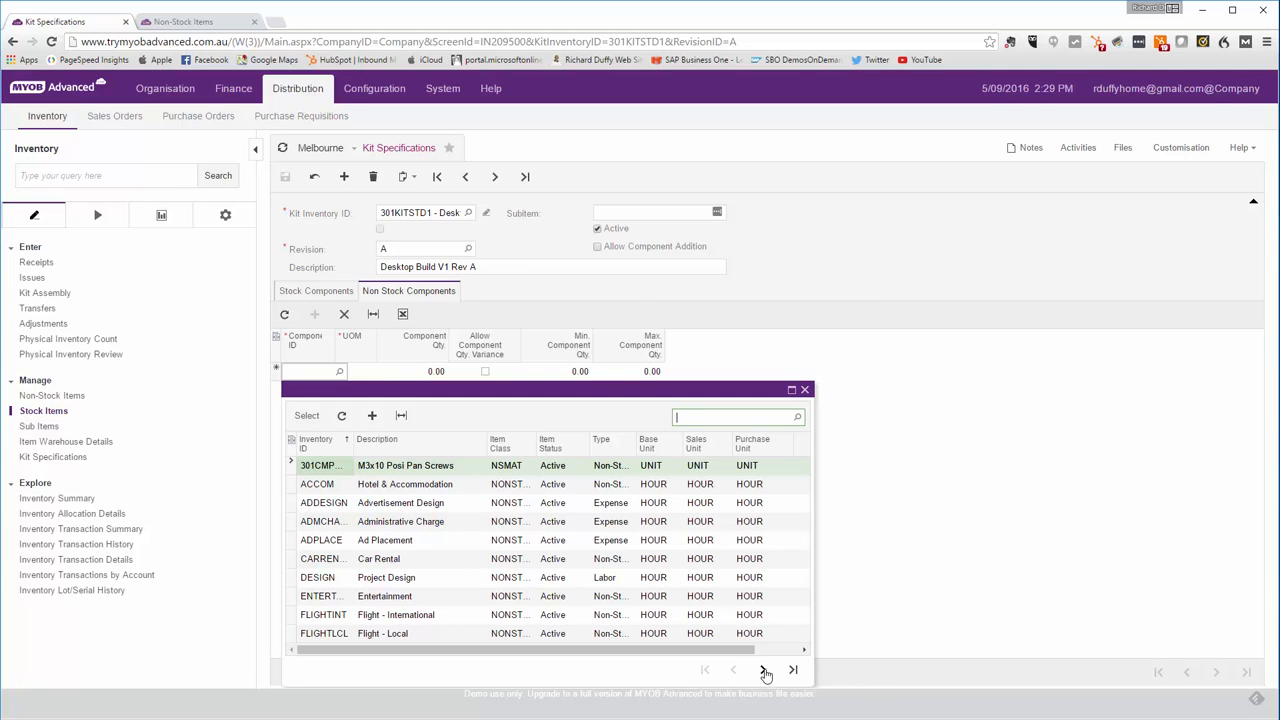
click(763, 670)
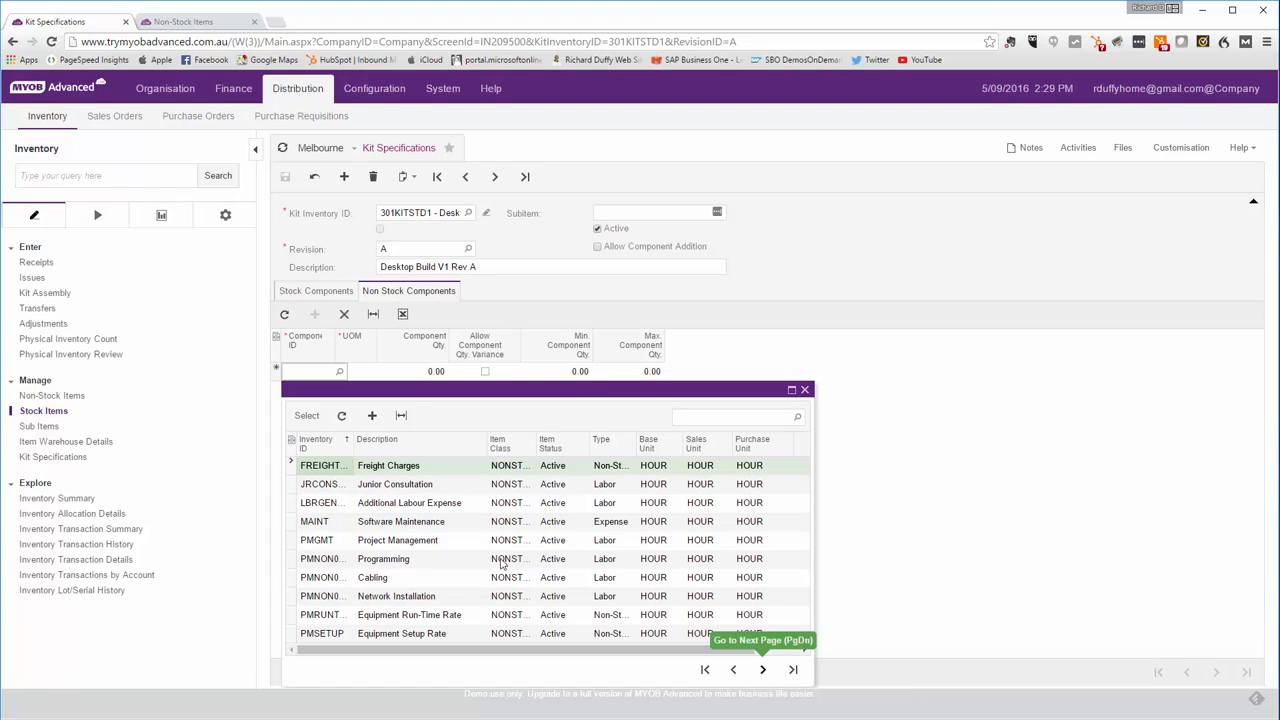
click(318, 505)
double_click(318, 505)
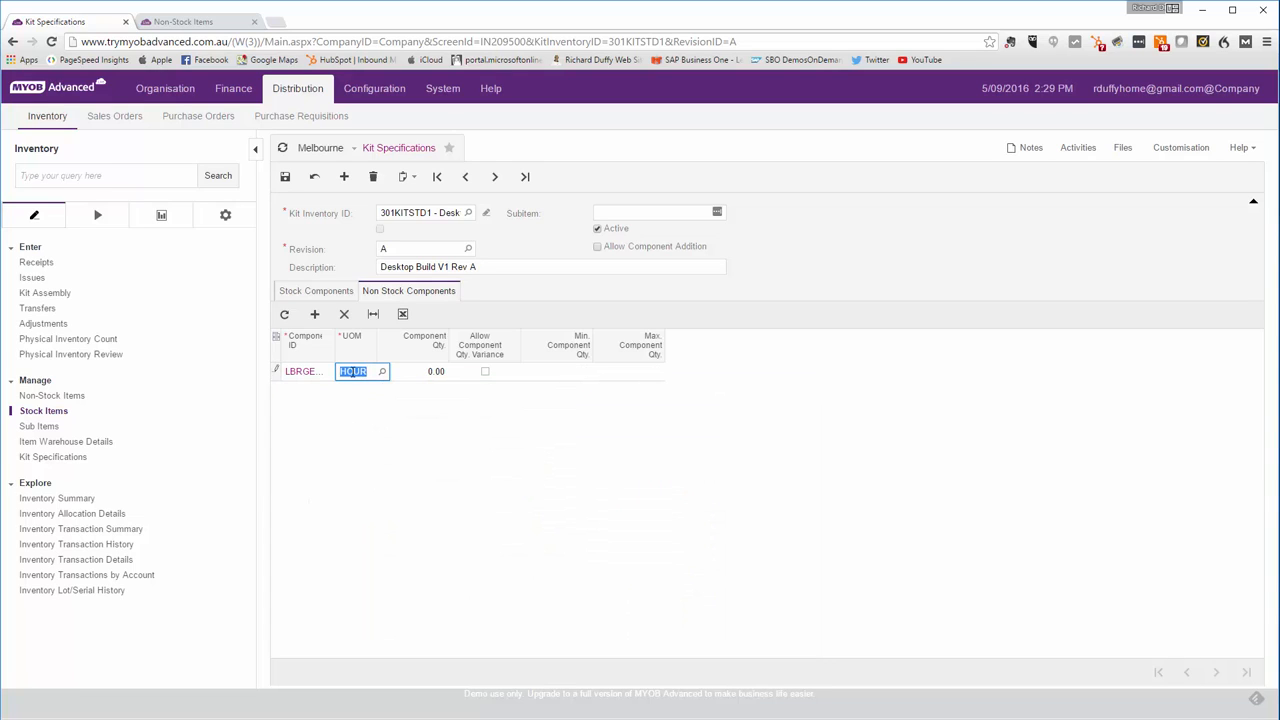
key(Tab)
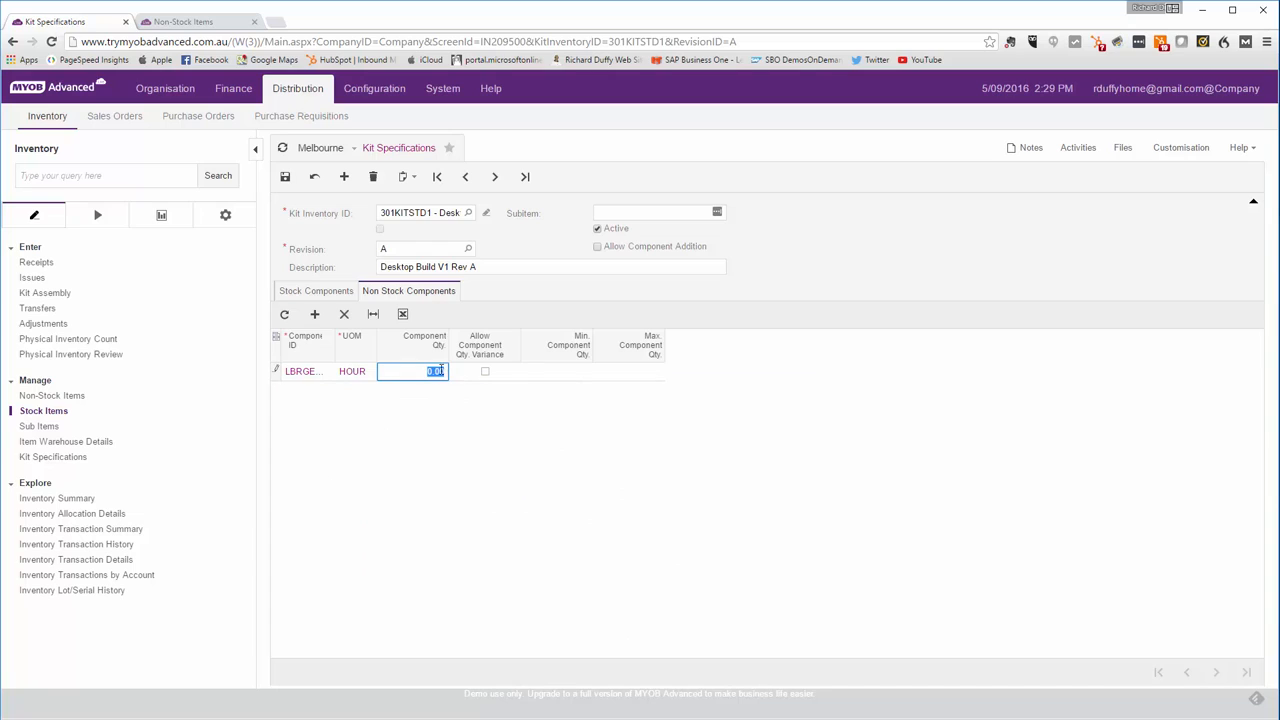
key(BackSpace)
key(Tab)
key(Tab)
key(Tab)
key(Tab)
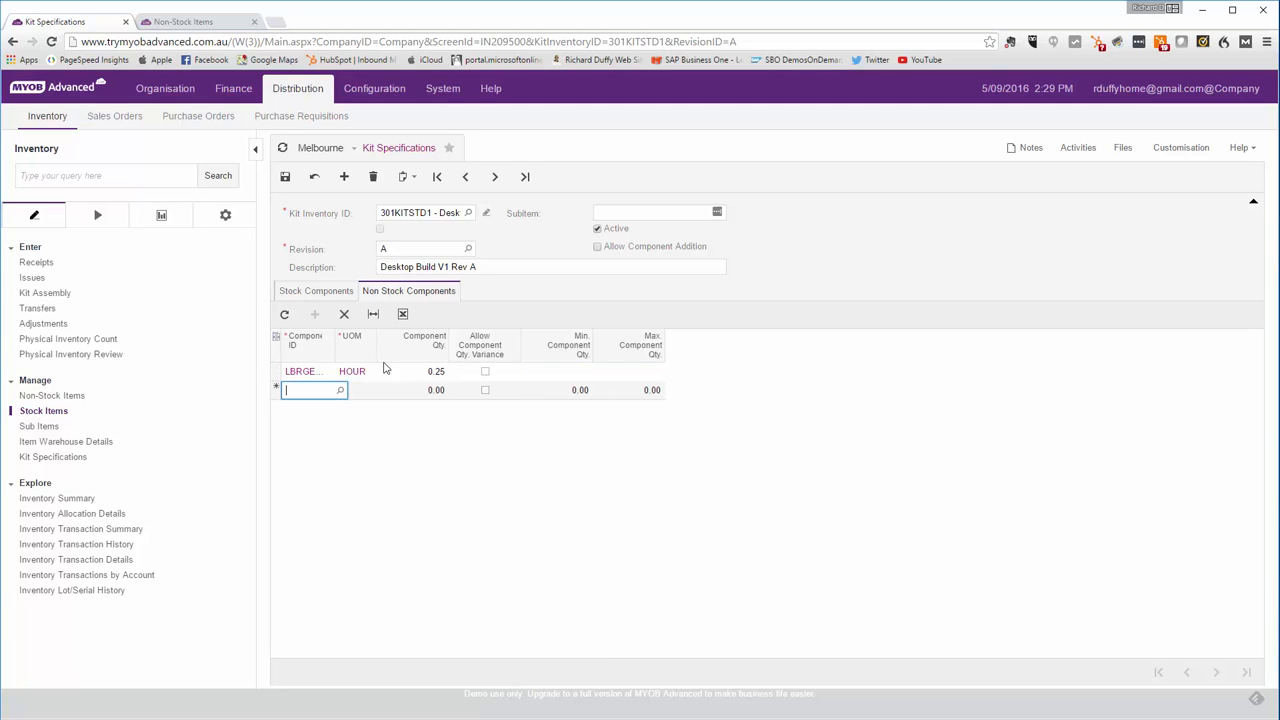
click(284, 176)
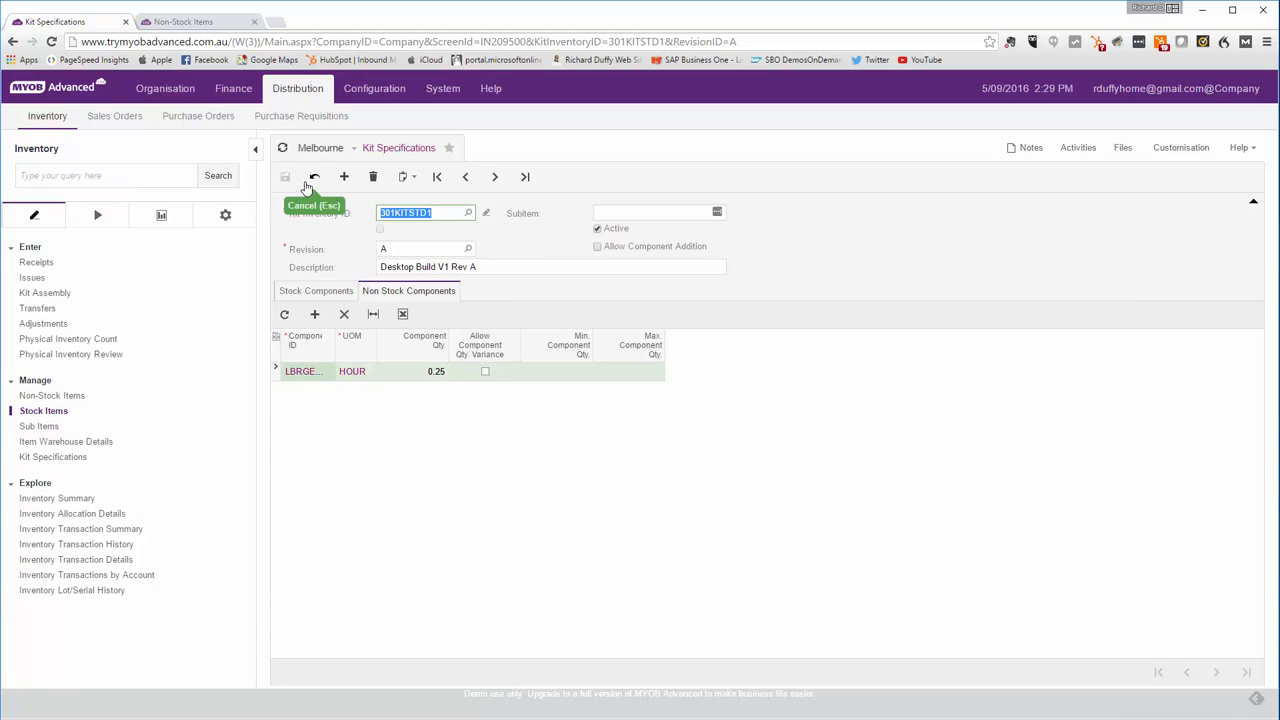
- Enable Allow Component Addition for the kit specification and save
click(598, 249)
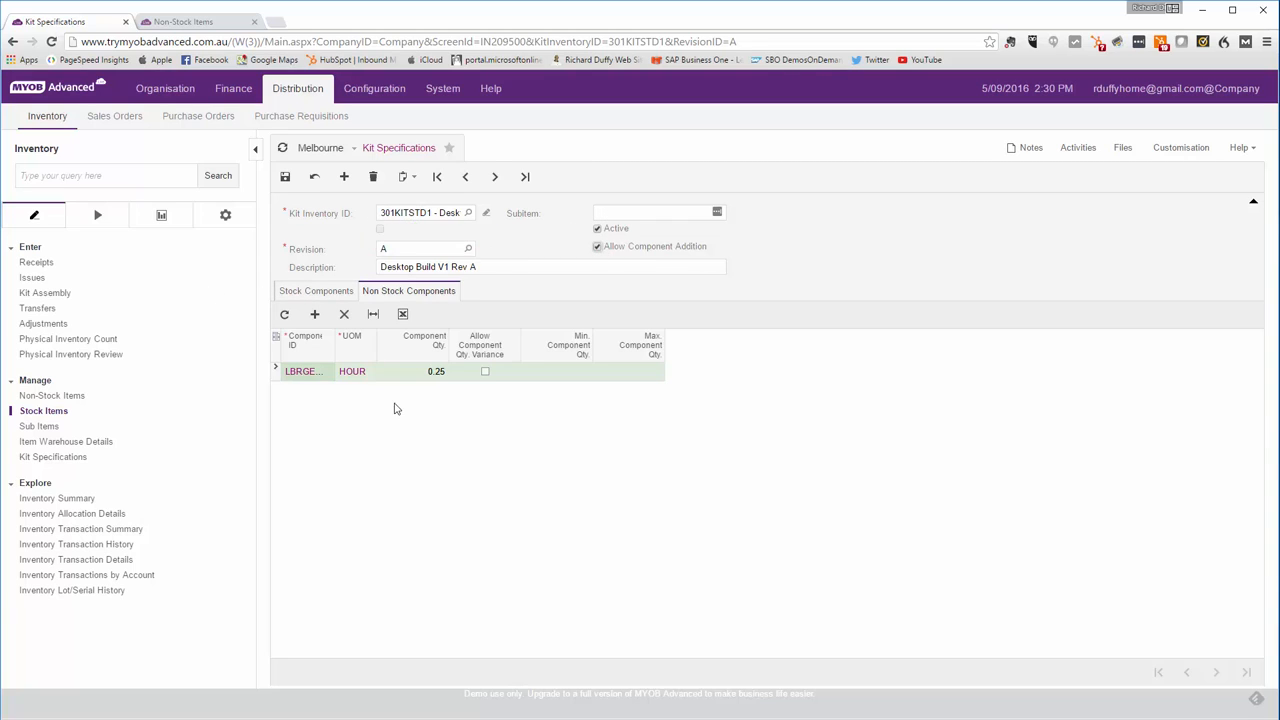
click(285, 183)
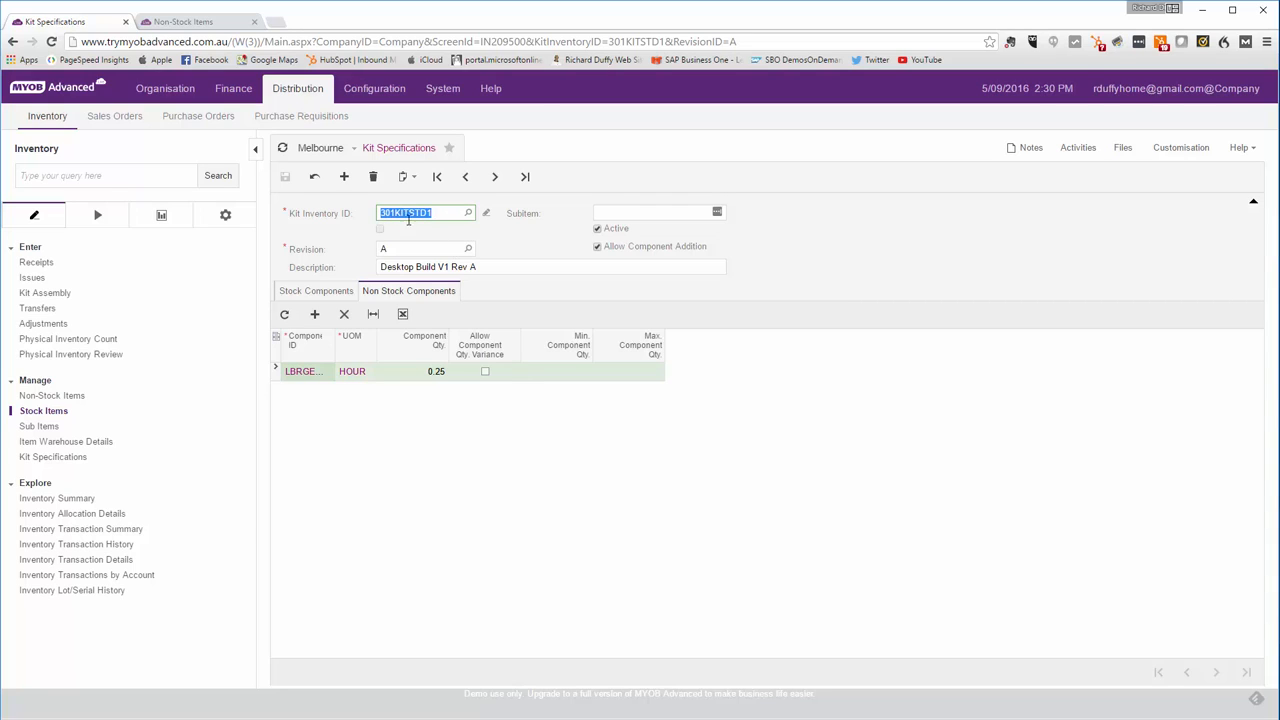
- Review the stock and non-stock component lists and select the kit inventory ID 301KITSTD1
click(313, 289)
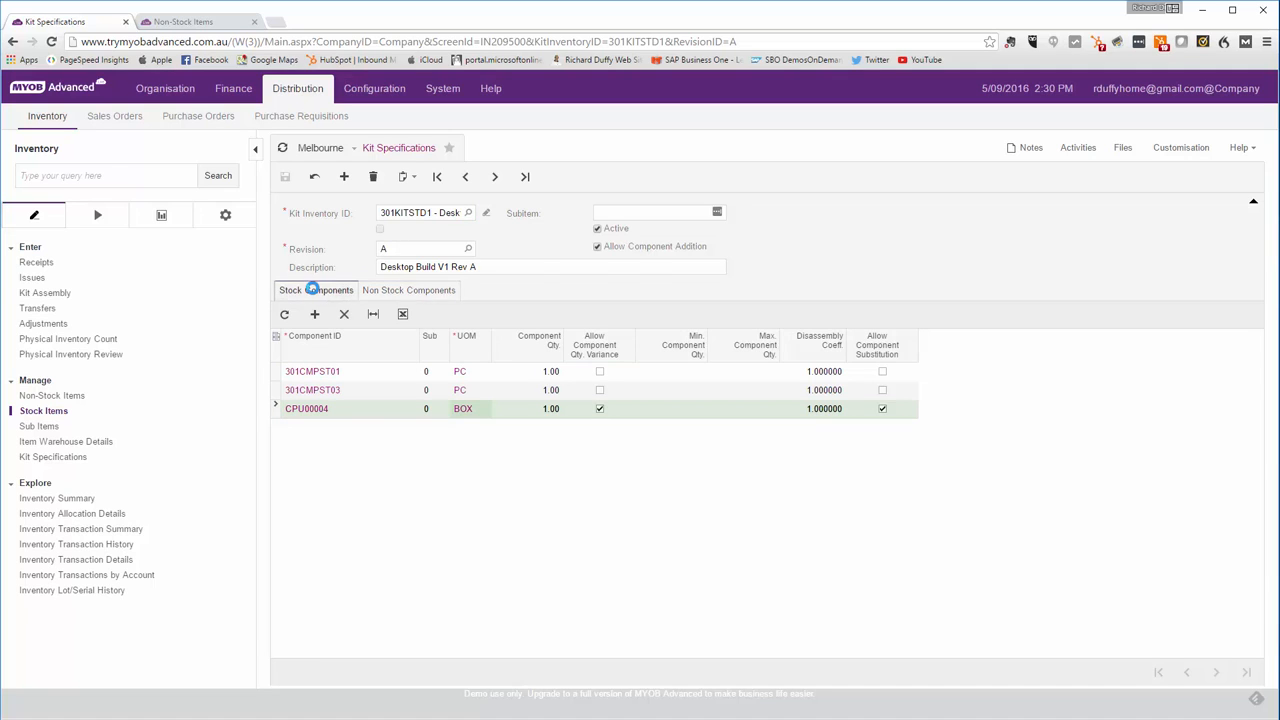
click(410, 291)
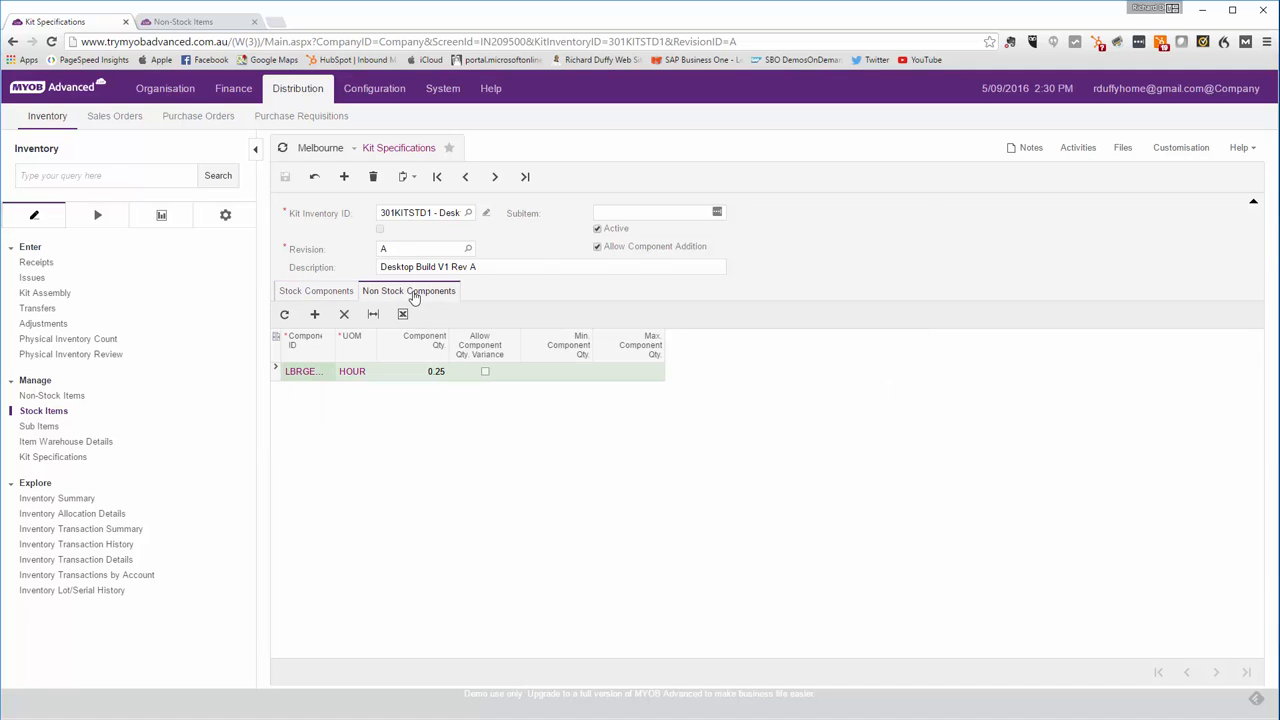
click(323, 298)
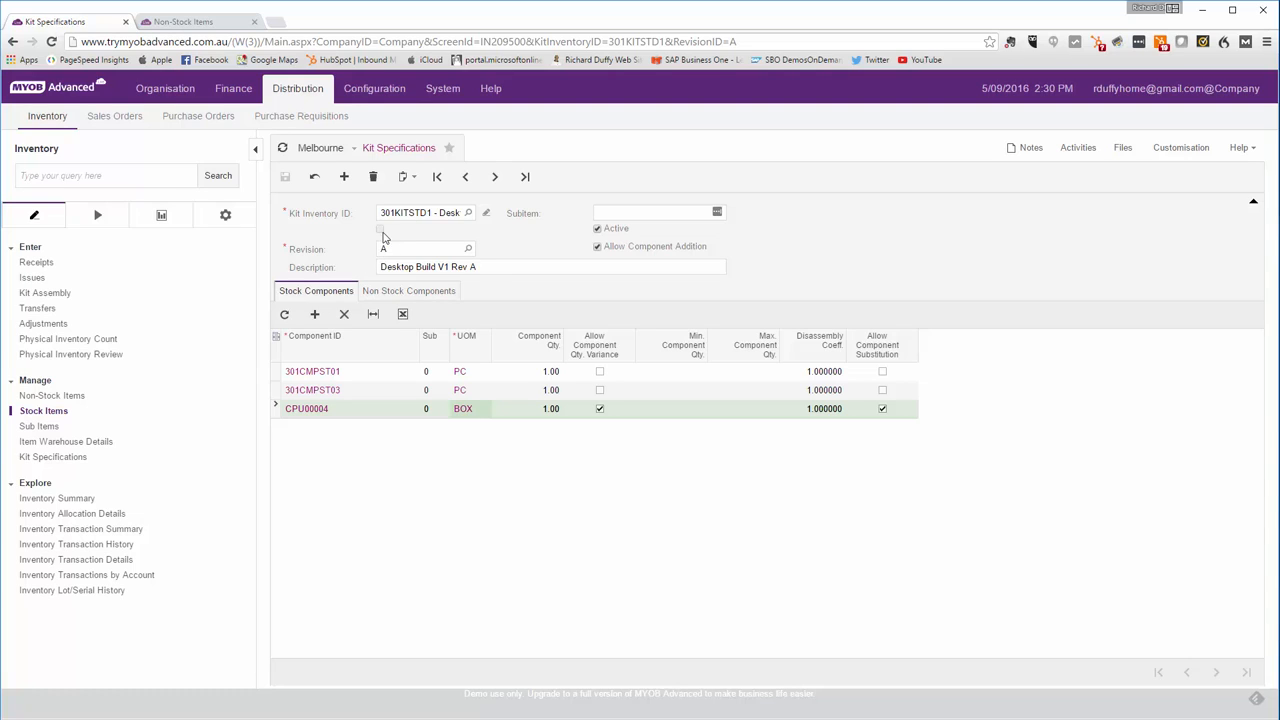
click(457, 213)
key(ctrl+c)
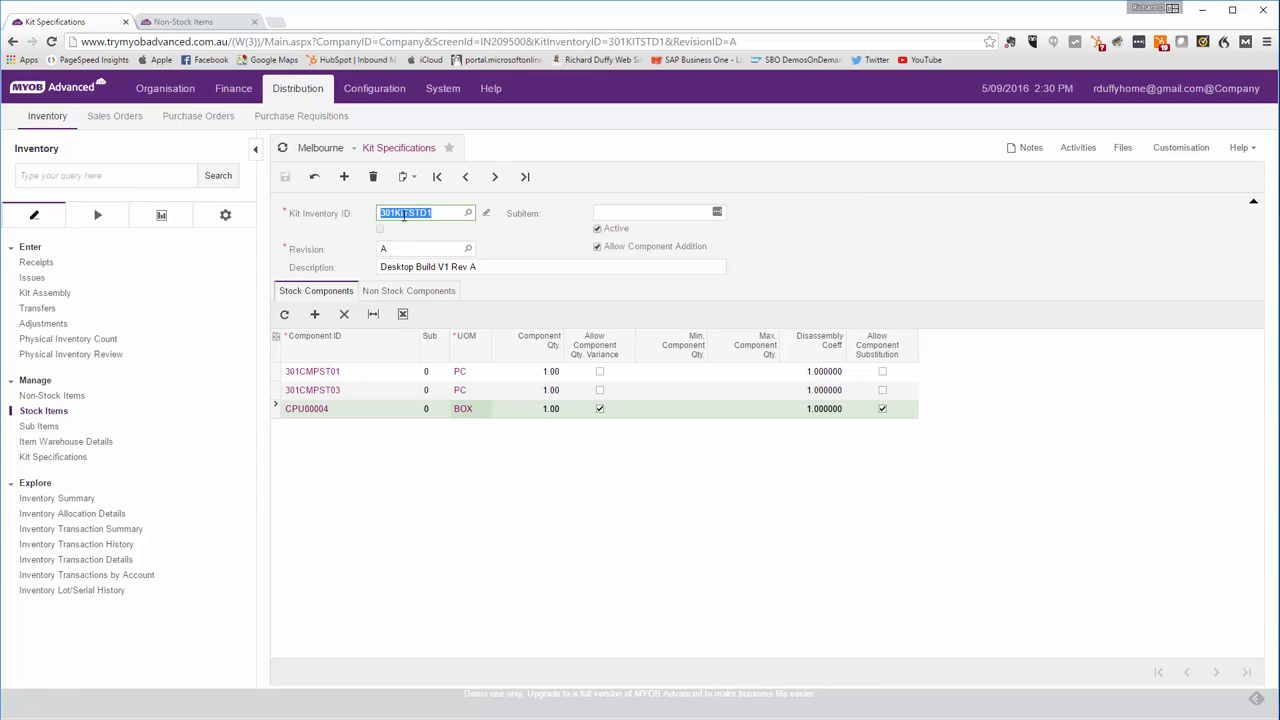
- Open Kit Assembly in a new tab and set the assembly type to Production
right_click(32, 292)
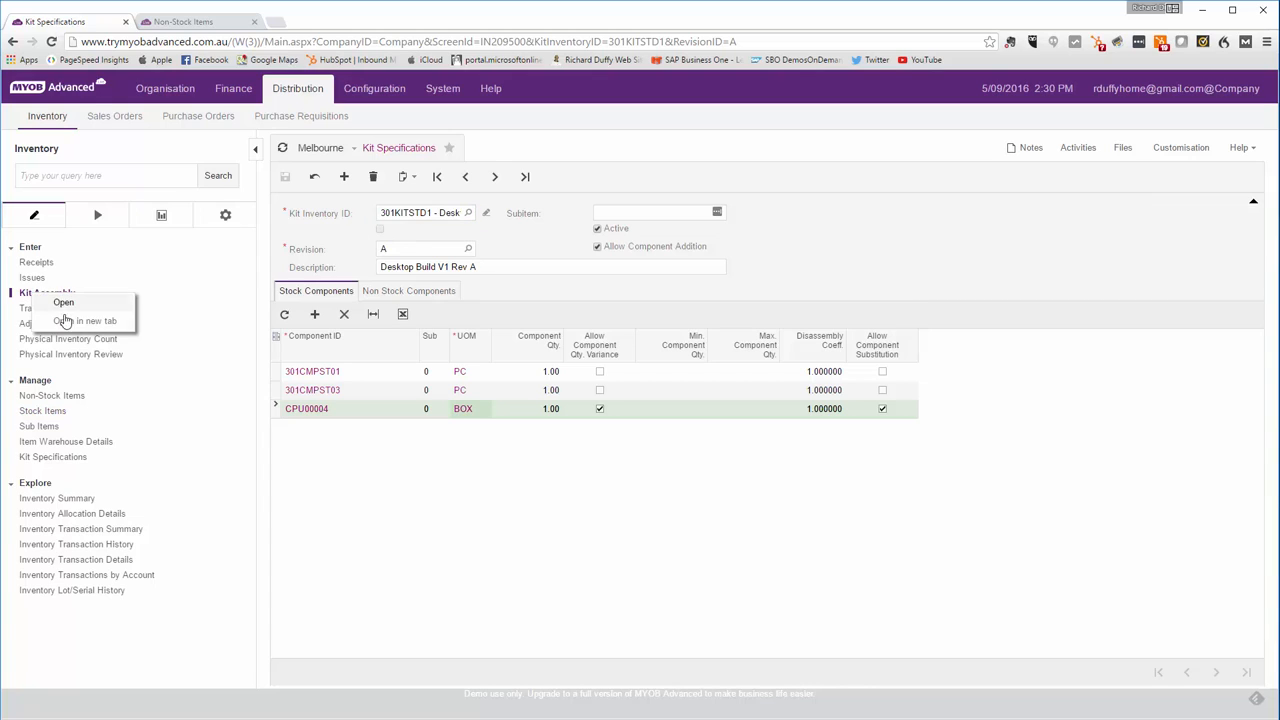
click(84, 321)
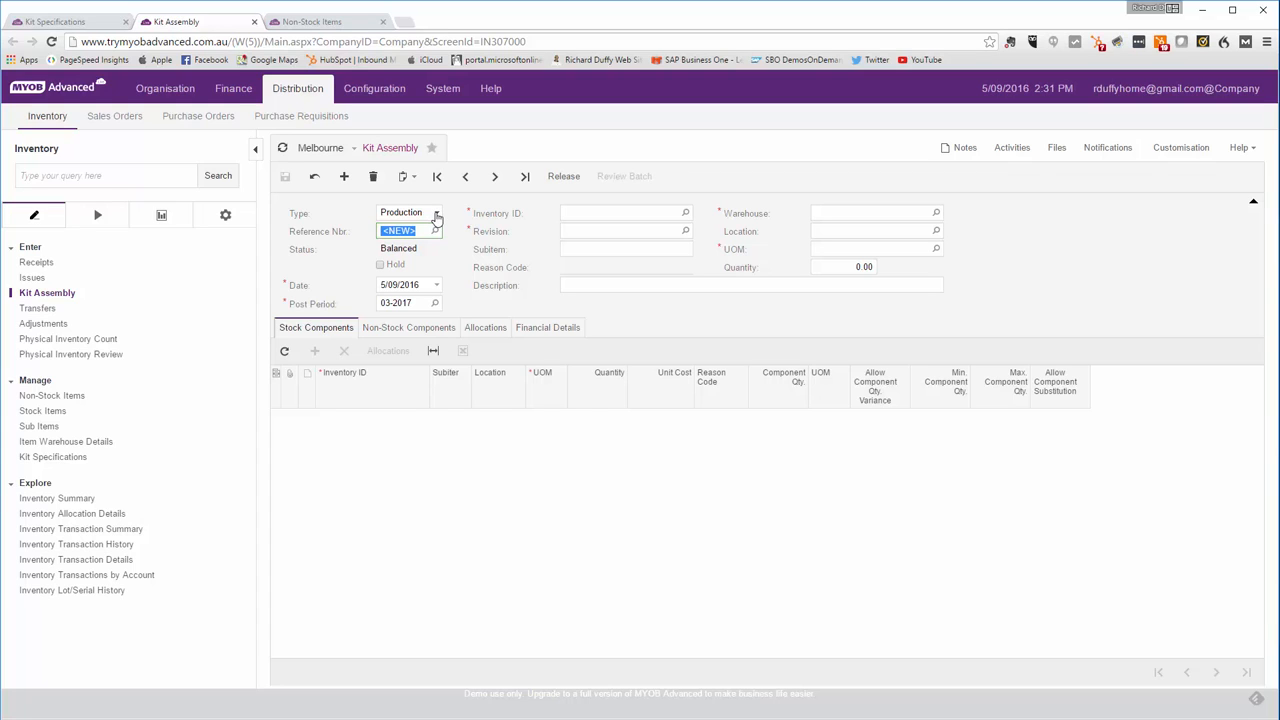
click(436, 213)
click(413, 228)
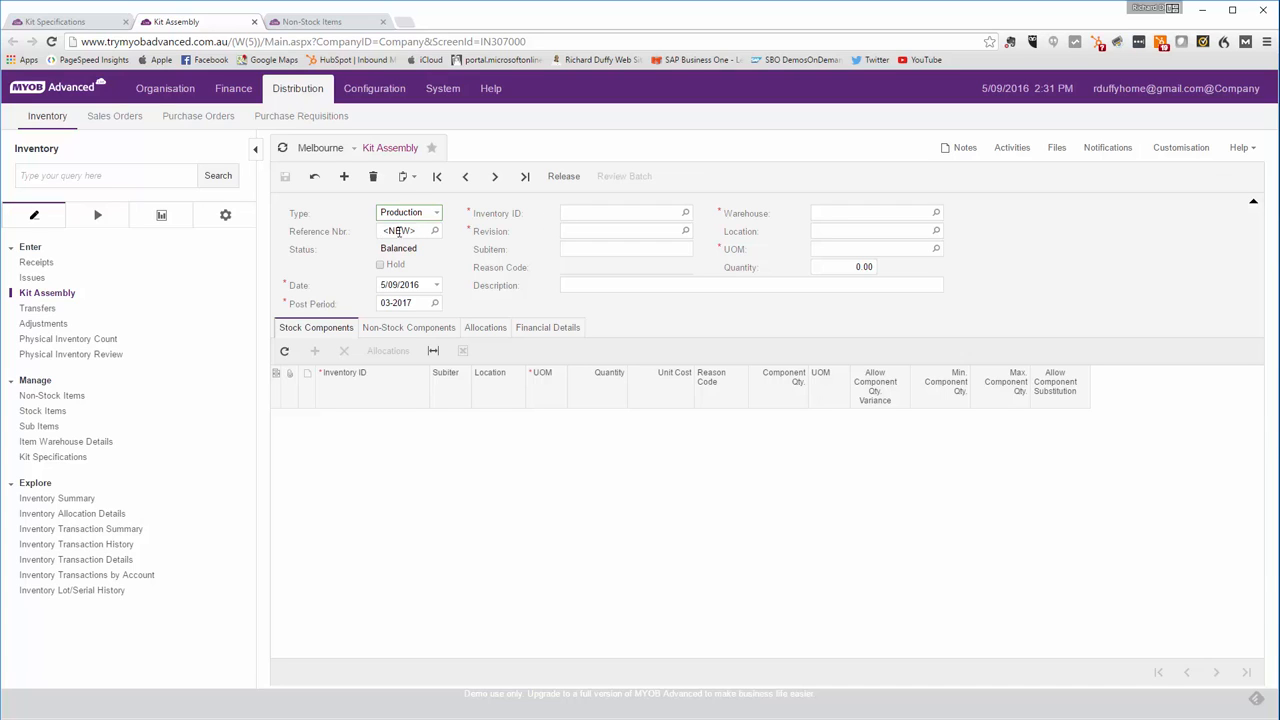
- Enter 301KITSTD1 as the assembly's inventory ID and browse the revision lookup for revision A
click(573, 214)
key(ctrl+v)
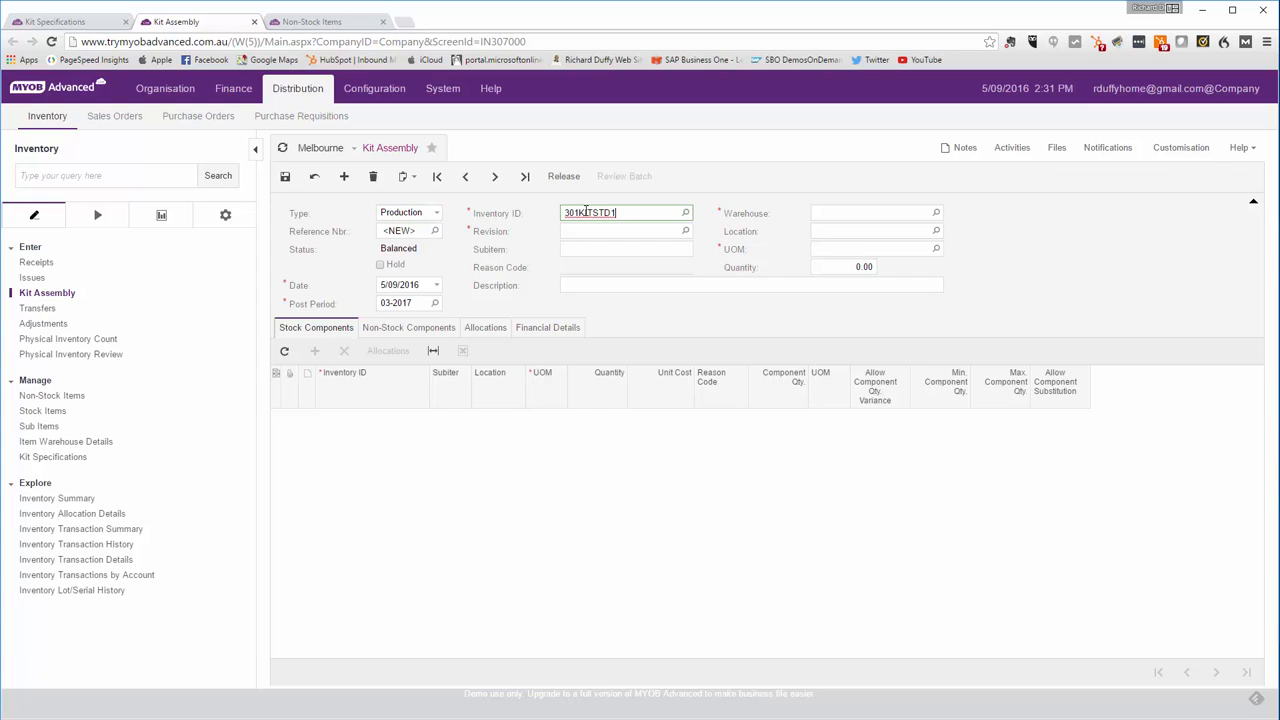
click(686, 230)
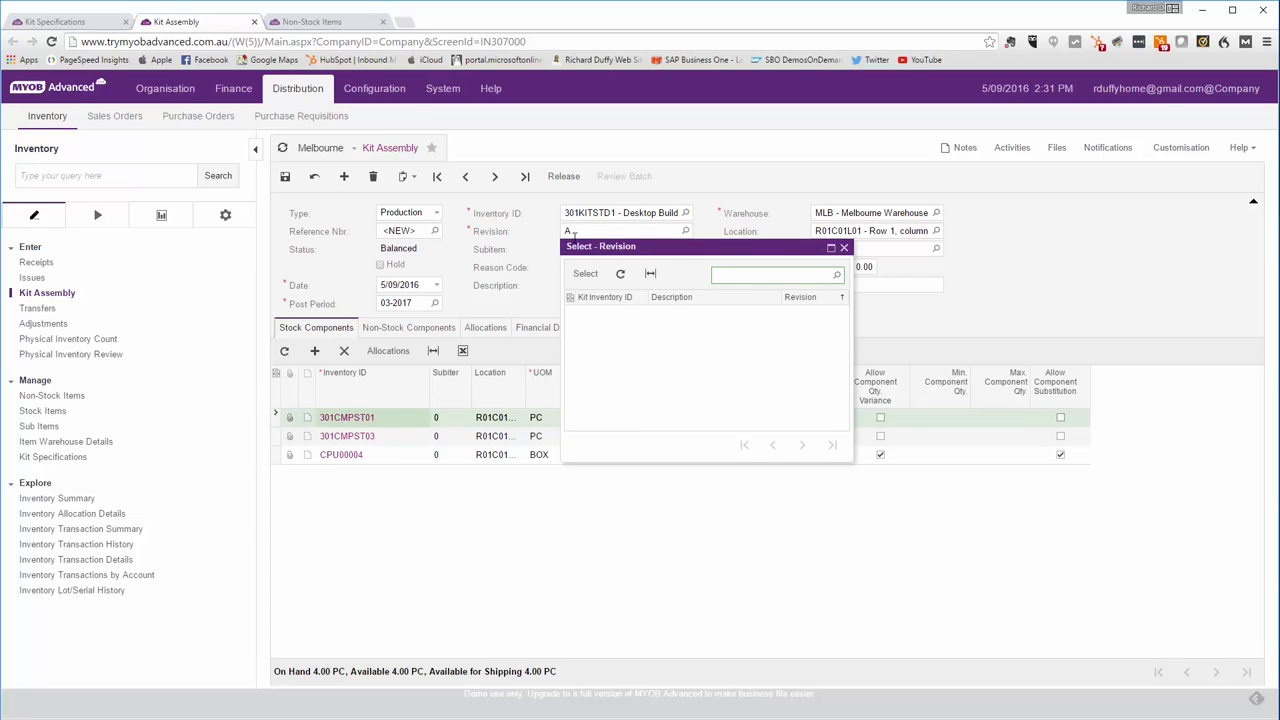
click(843, 247)
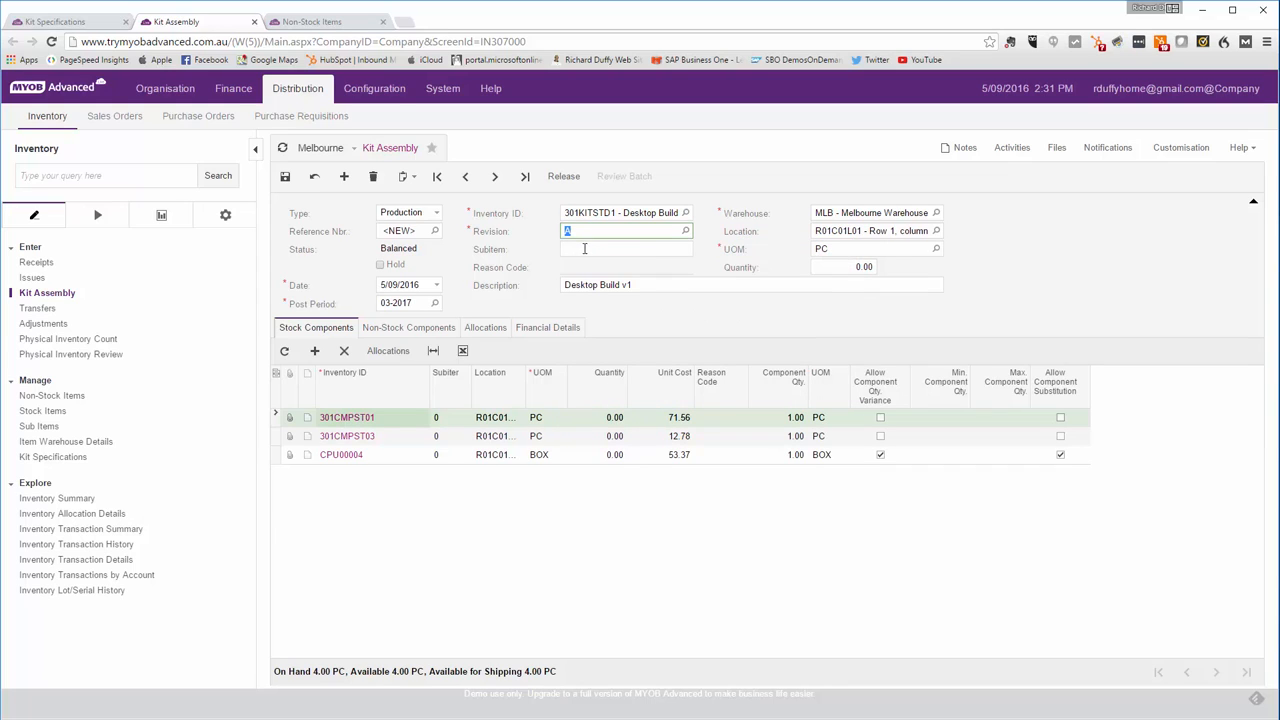
- Set the kit assembly quantity to 10 and inspect the quantities on each stock component row
click(849, 266)
text(10)
click(1040, 284)
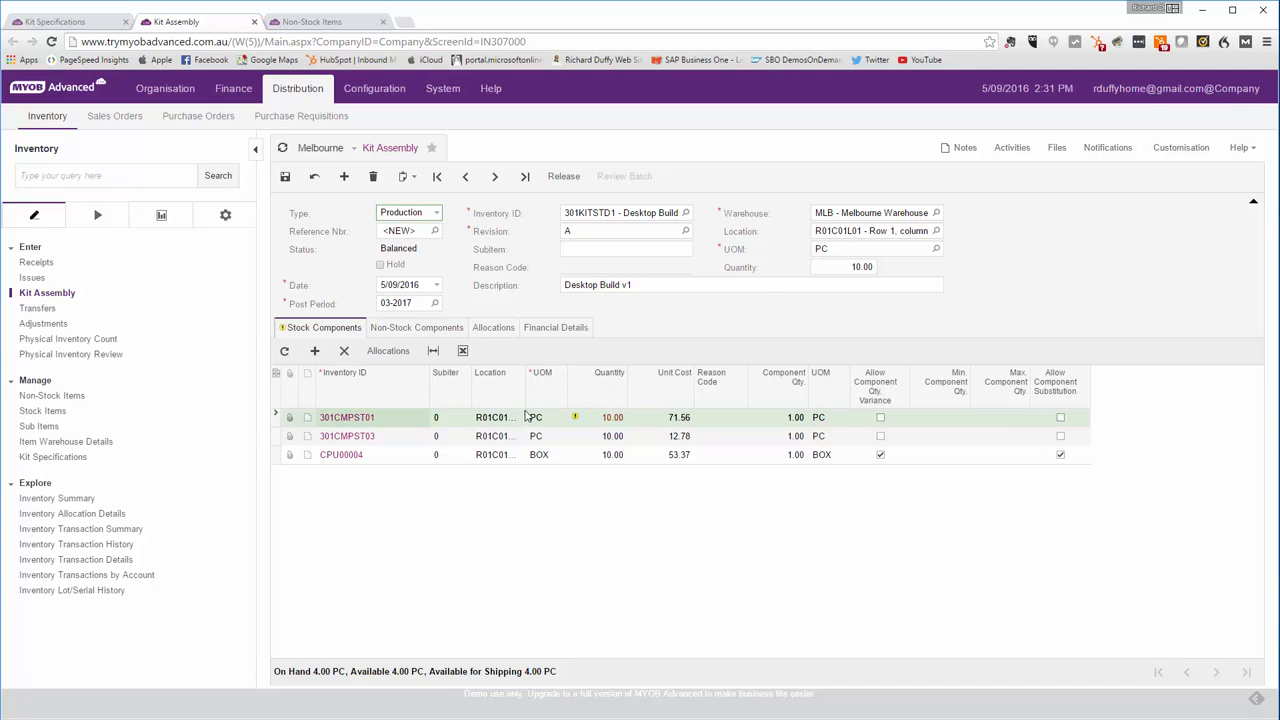
mouse_move(607, 424)
click(607, 440)
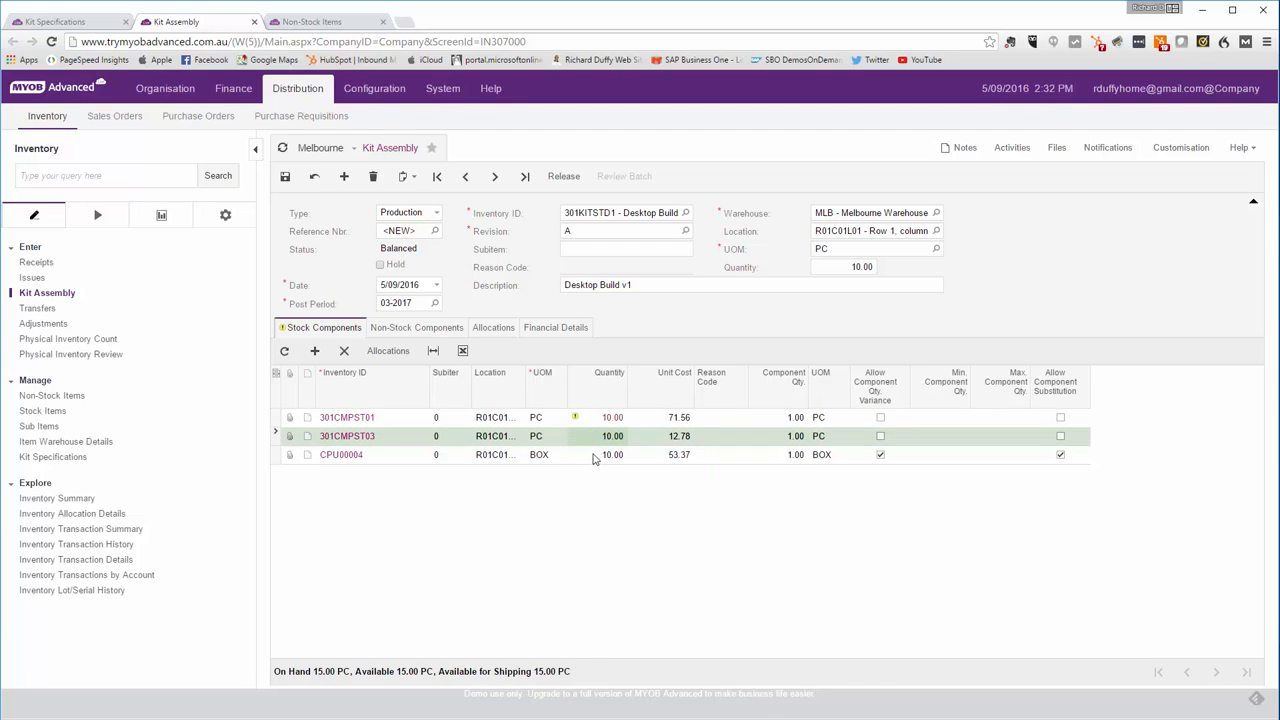
click(593, 458)
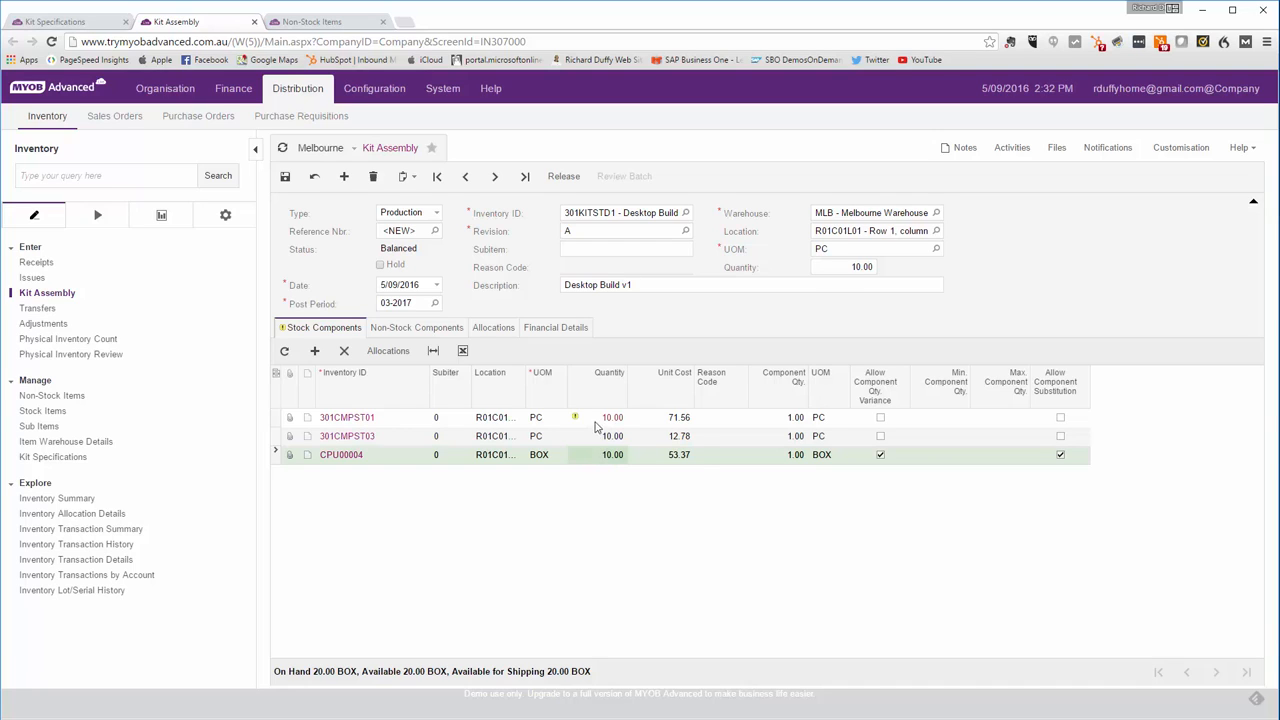
mouse_move(603, 420)
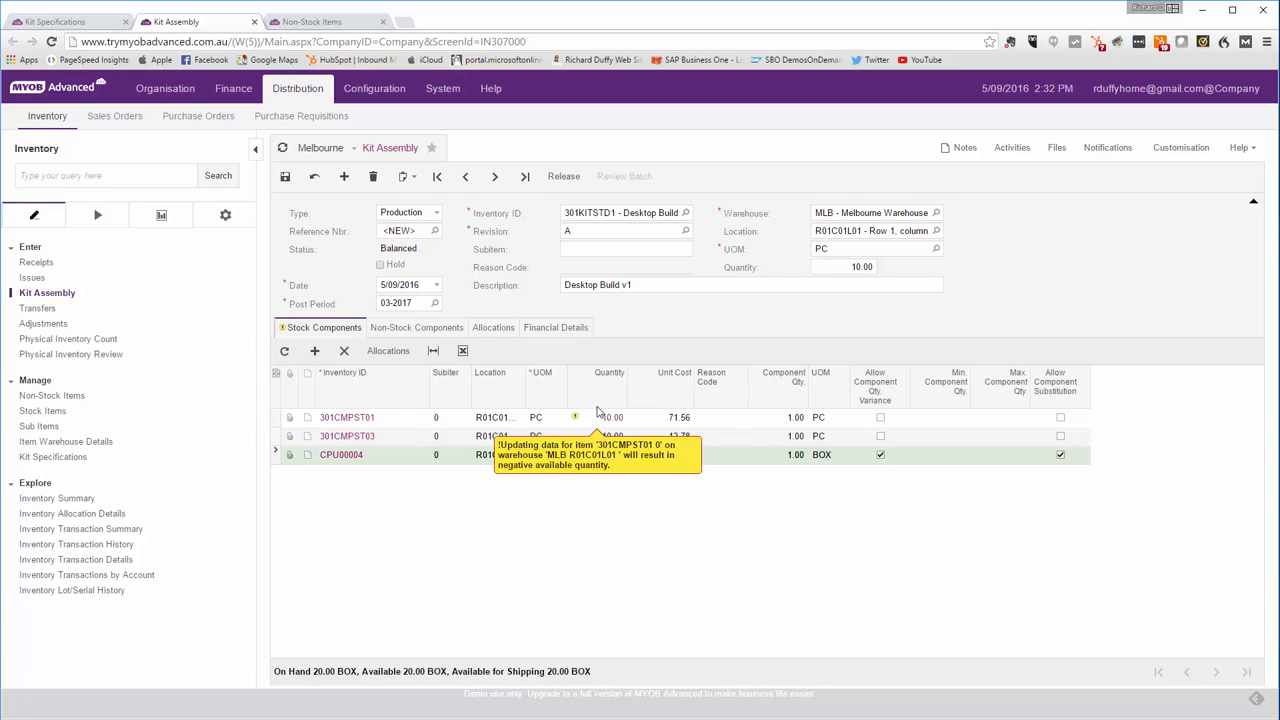
- Put the kit assembly on hold, set its subitem to 0 and save it
click(378, 264)
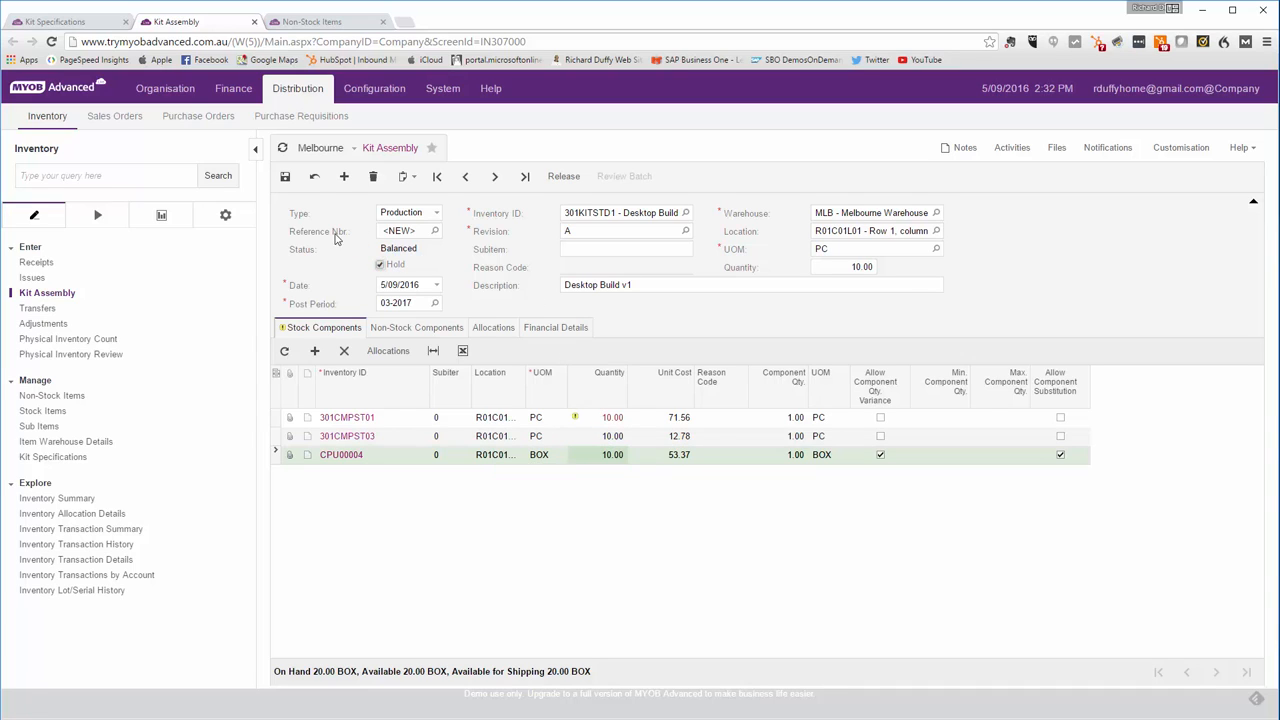
click(288, 180)
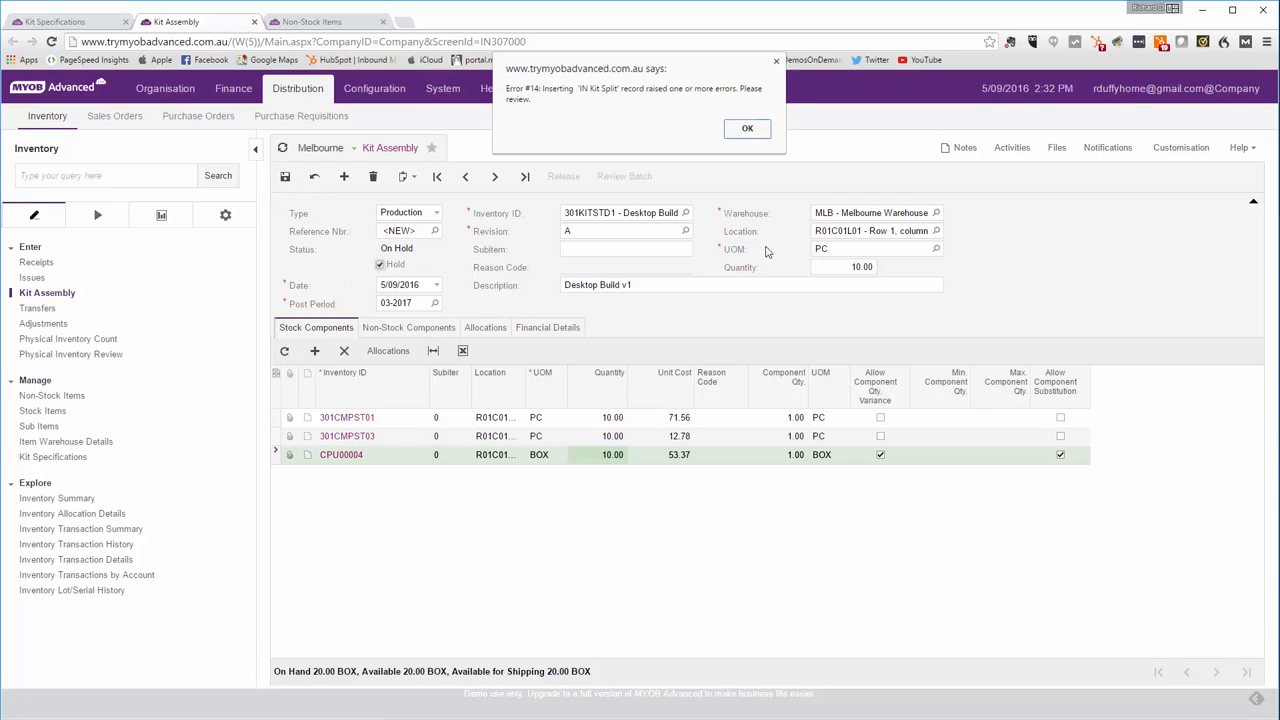
click(758, 128)
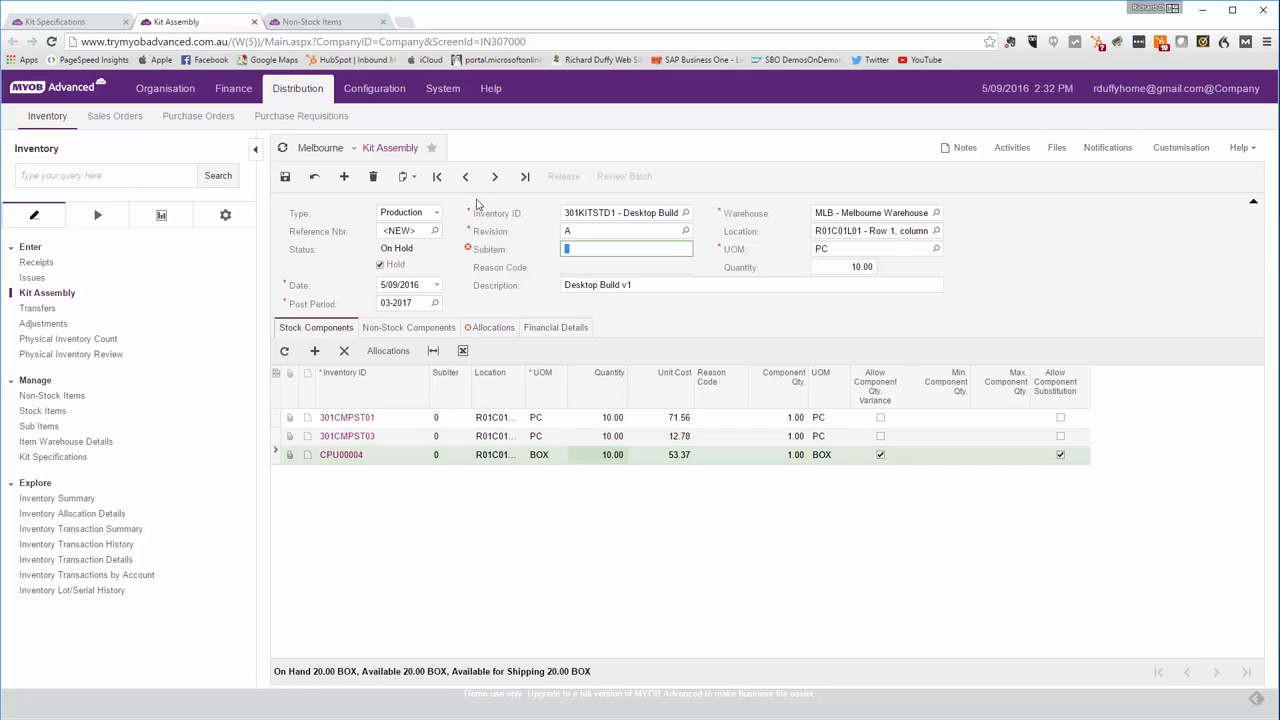
mouse_move(626, 248)
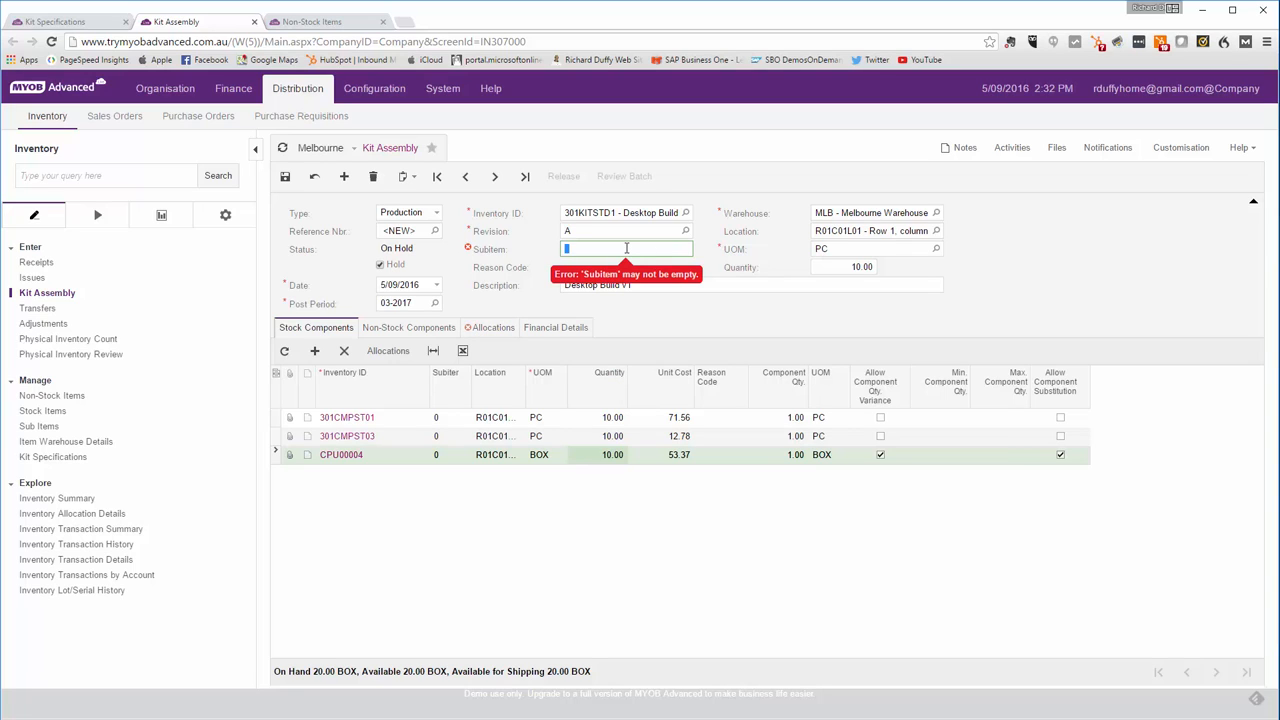
key(Tab)
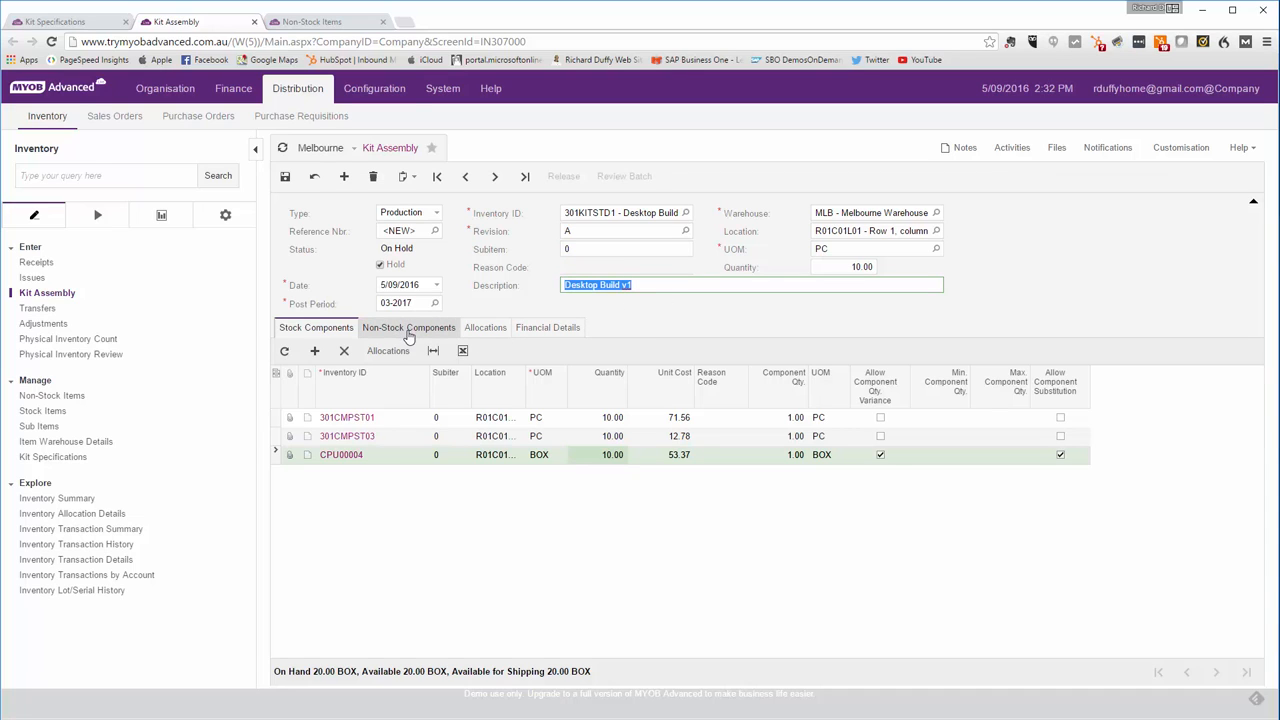
click(284, 176)
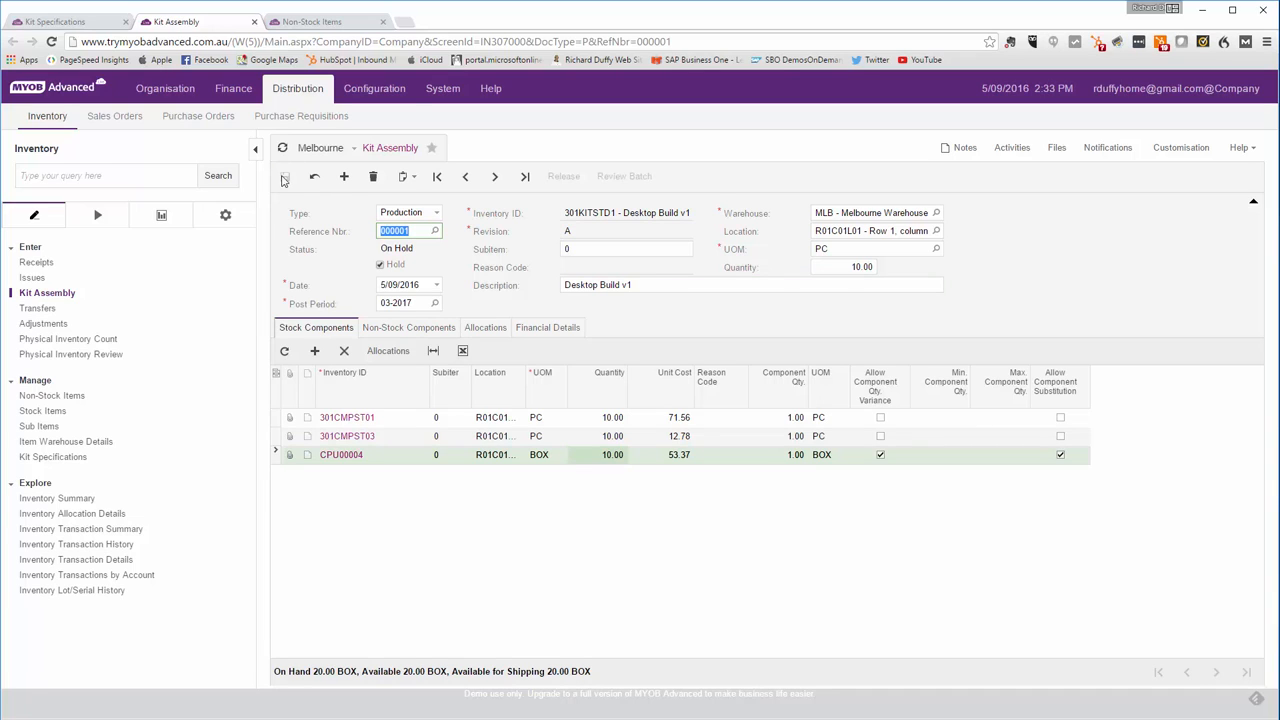
- Set the assembly quantity to 4, clear the hold and release the kit assembly
click(841, 267)
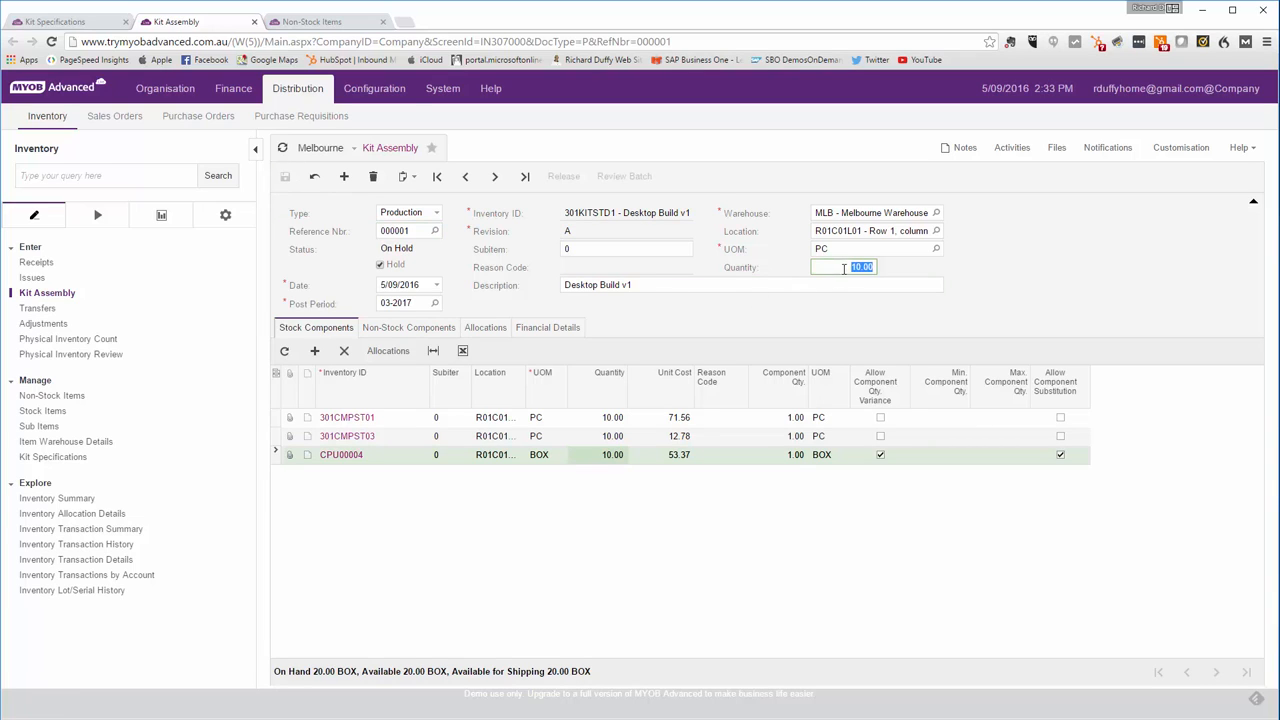
text(4)
click(947, 277)
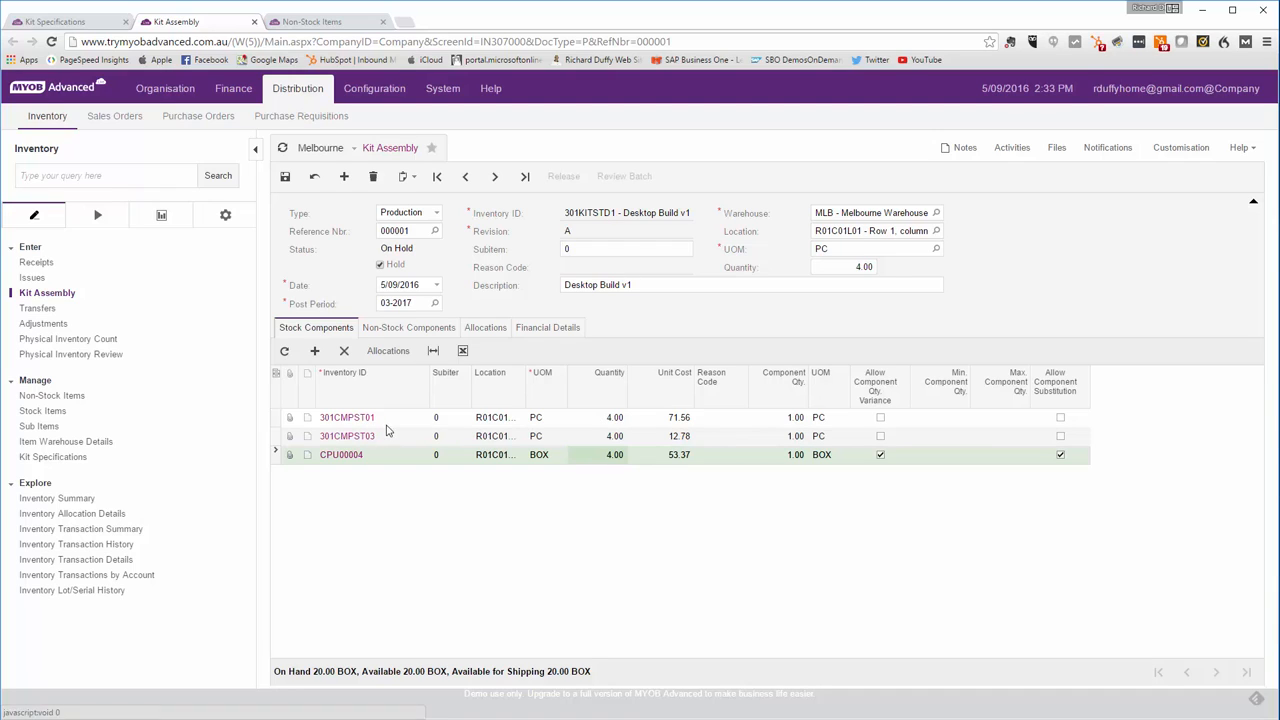
click(380, 266)
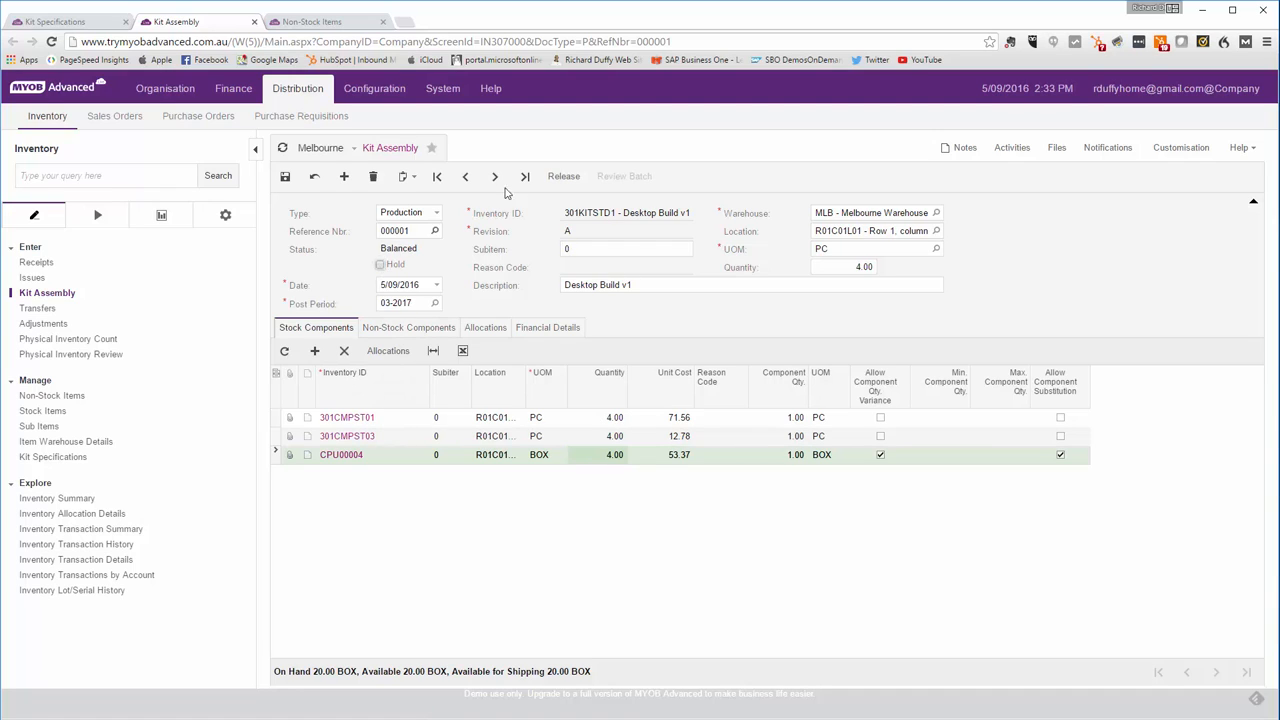
click(560, 177)
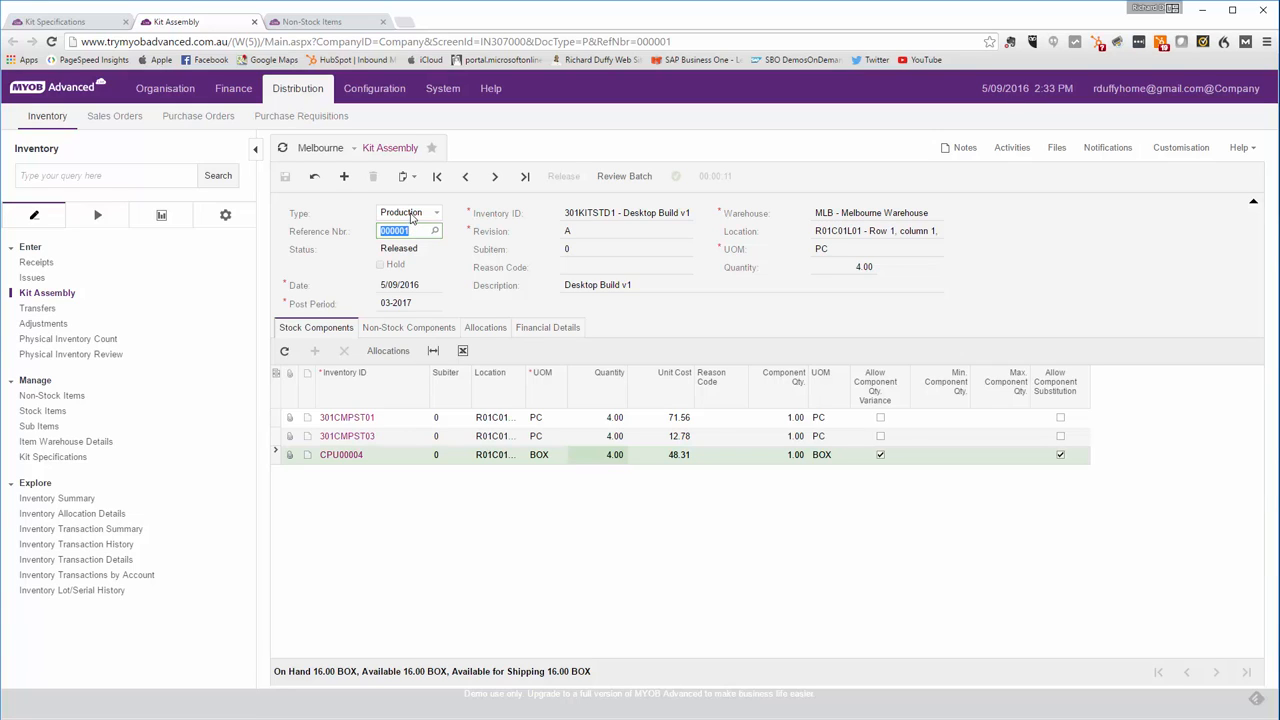
- Copy the kit's inventory ID, open 301KITSTD1 in Stock Items and view its warehouse details
click(588, 216)
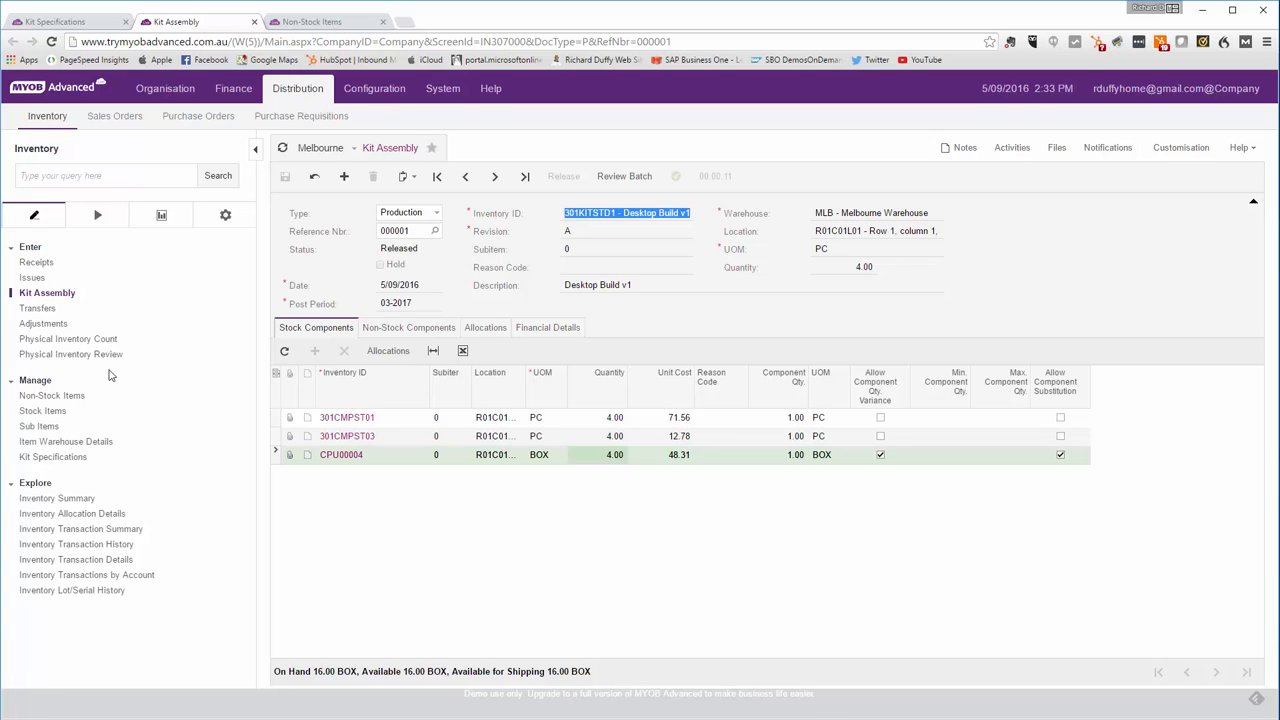
click(50, 413)
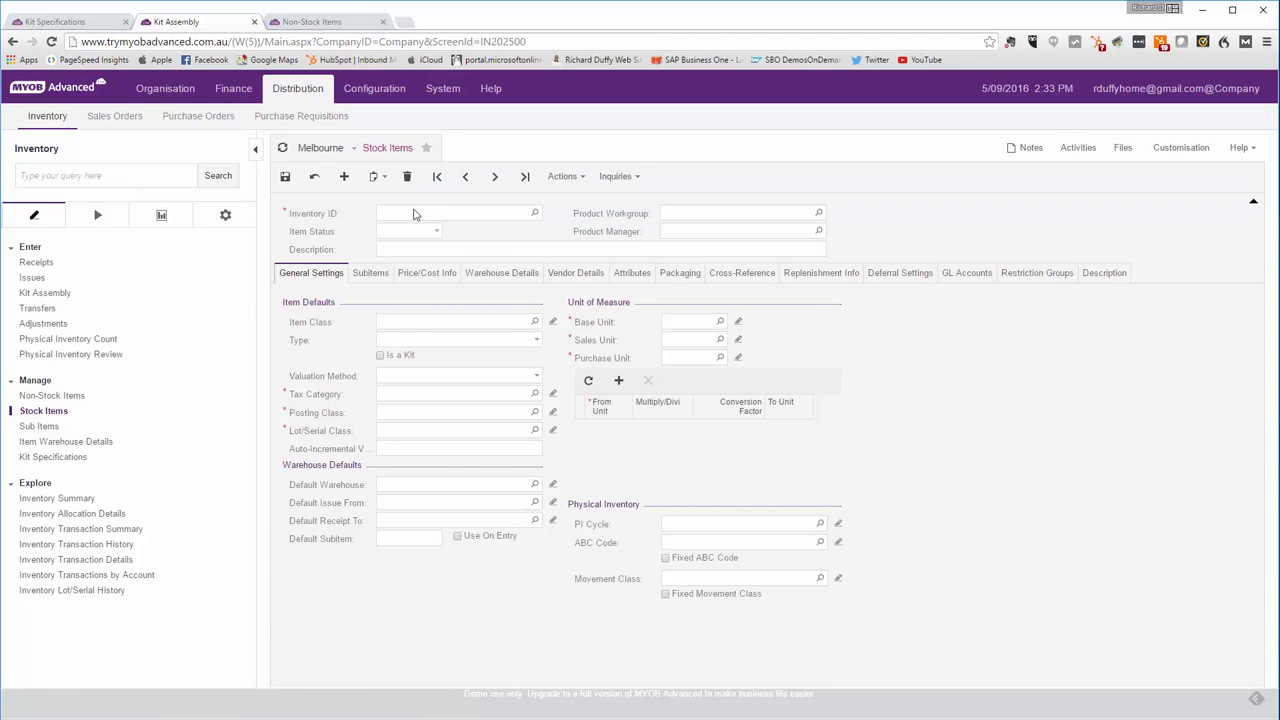
click(403, 212)
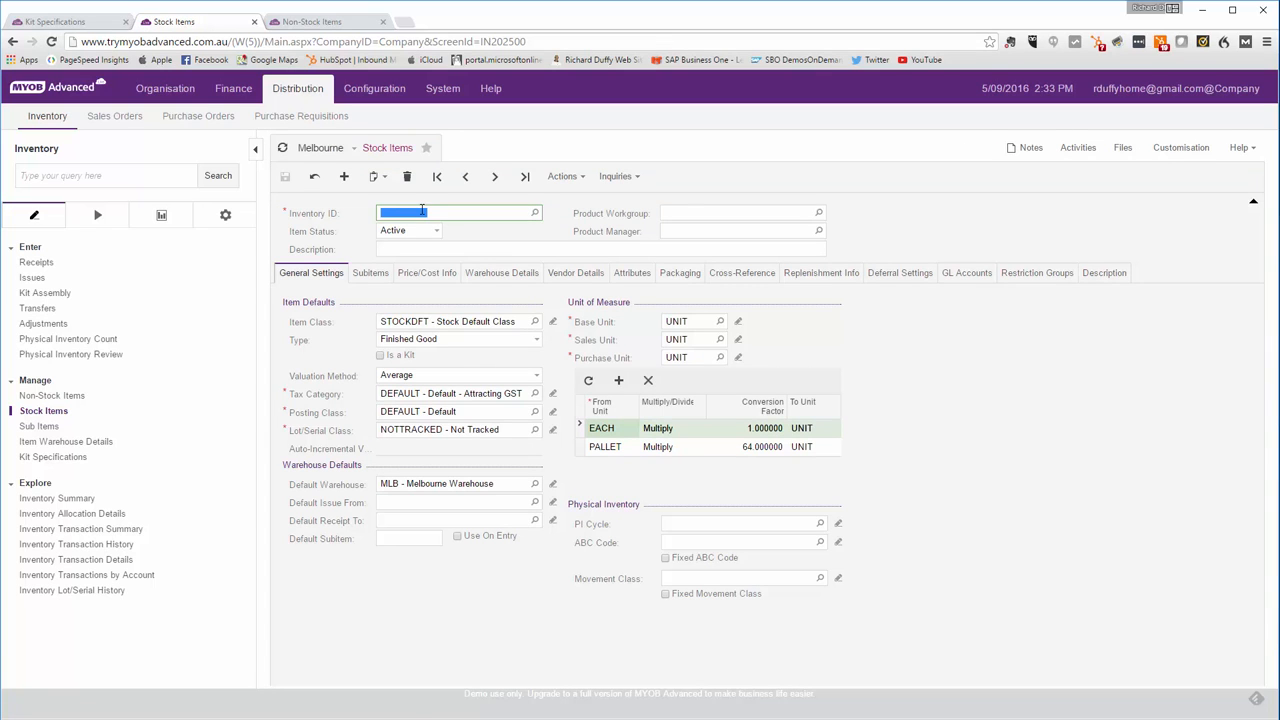
text(301KITST01)
key(Tab)
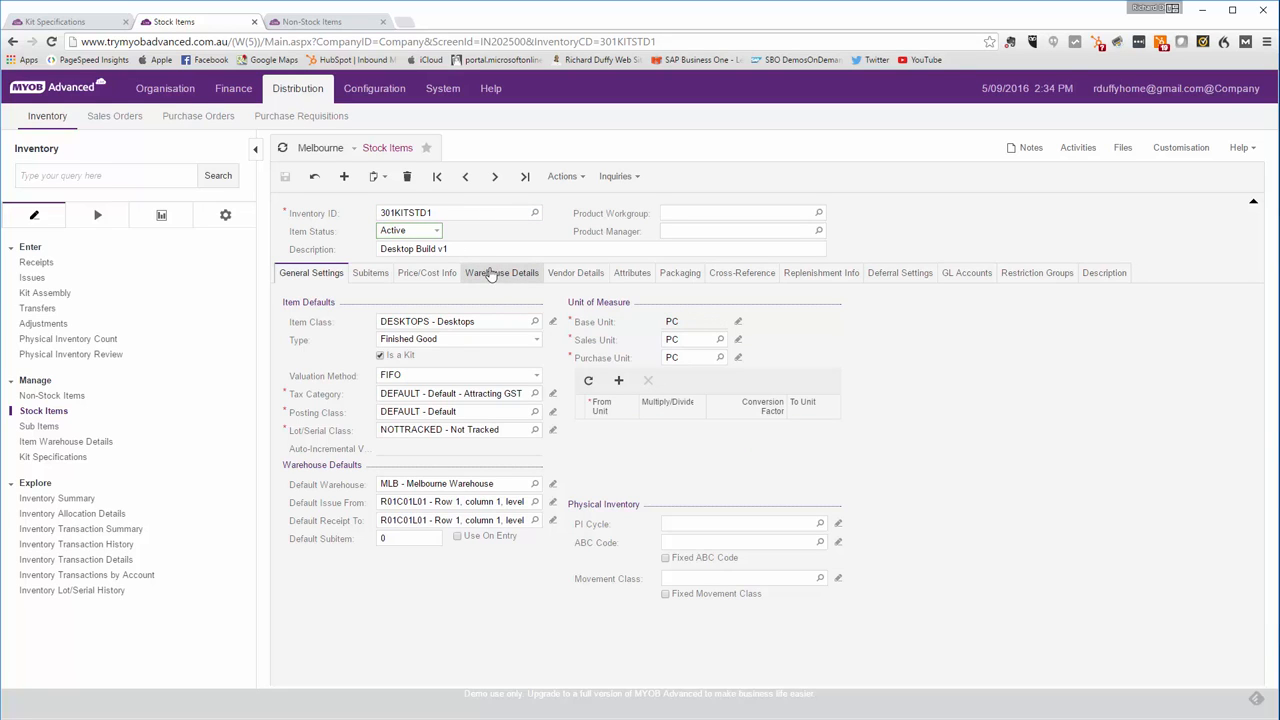
click(494, 273)
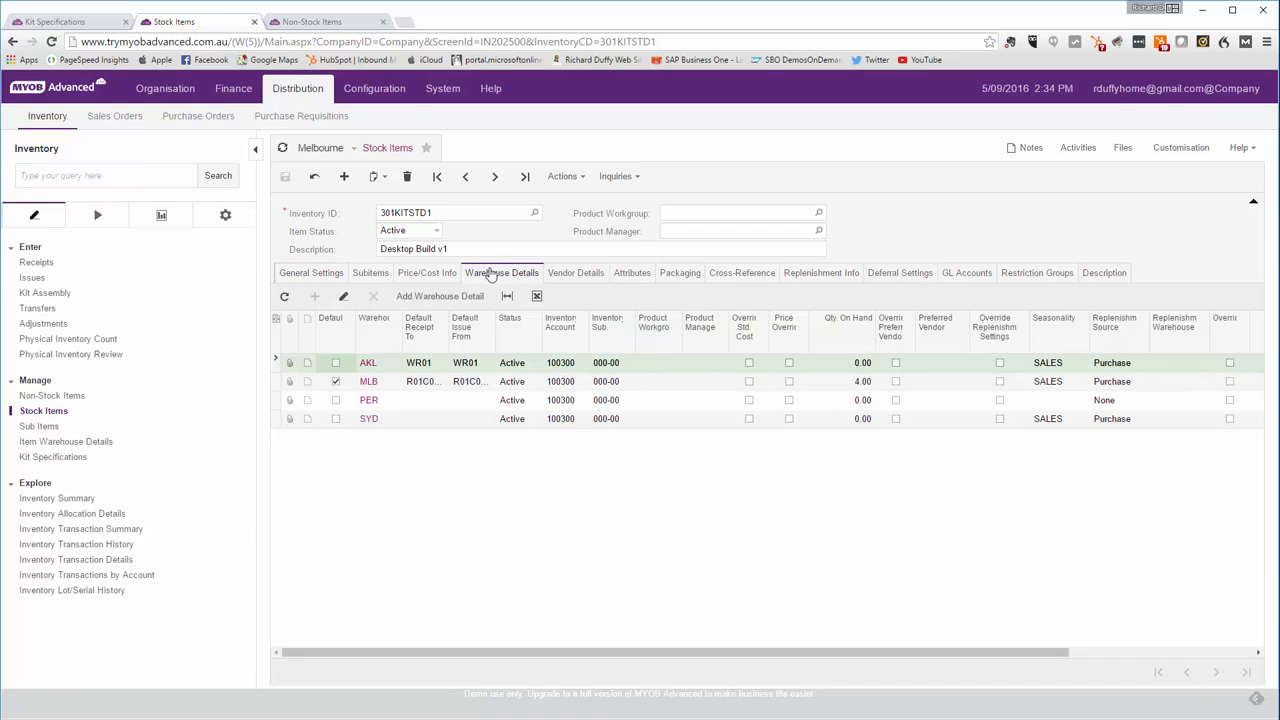